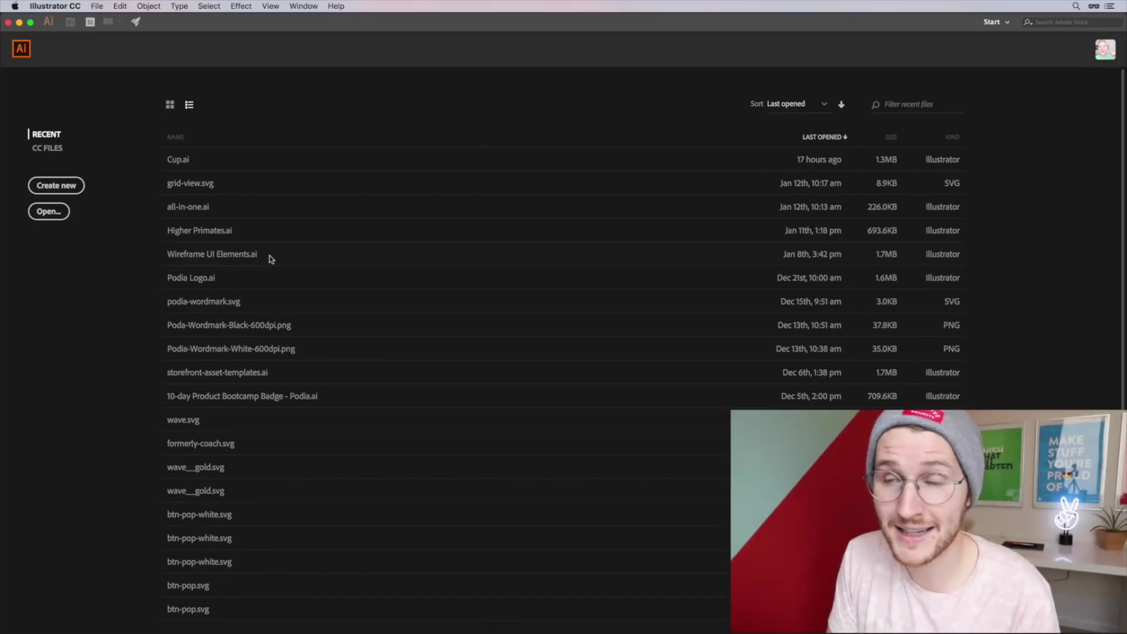
# Start a new document and browse the Mobile, Web, Print, Film & Video and Art & Illustration presets, ending on Recent.
pyautogui.click(58, 186)
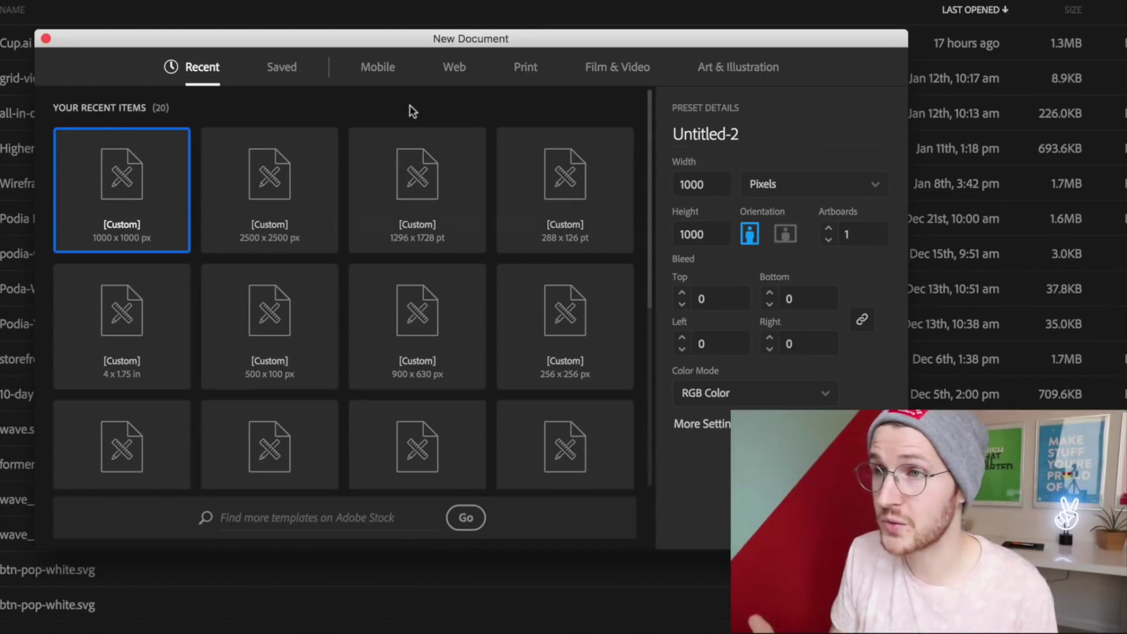
pyautogui.click(372, 77)
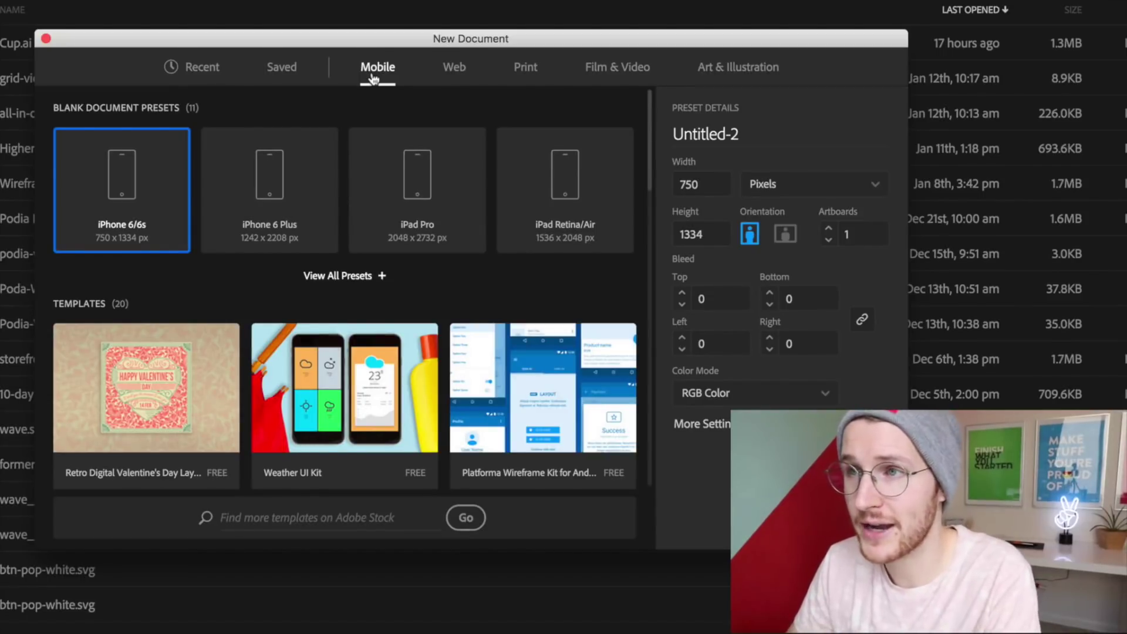
pyautogui.click(446, 83)
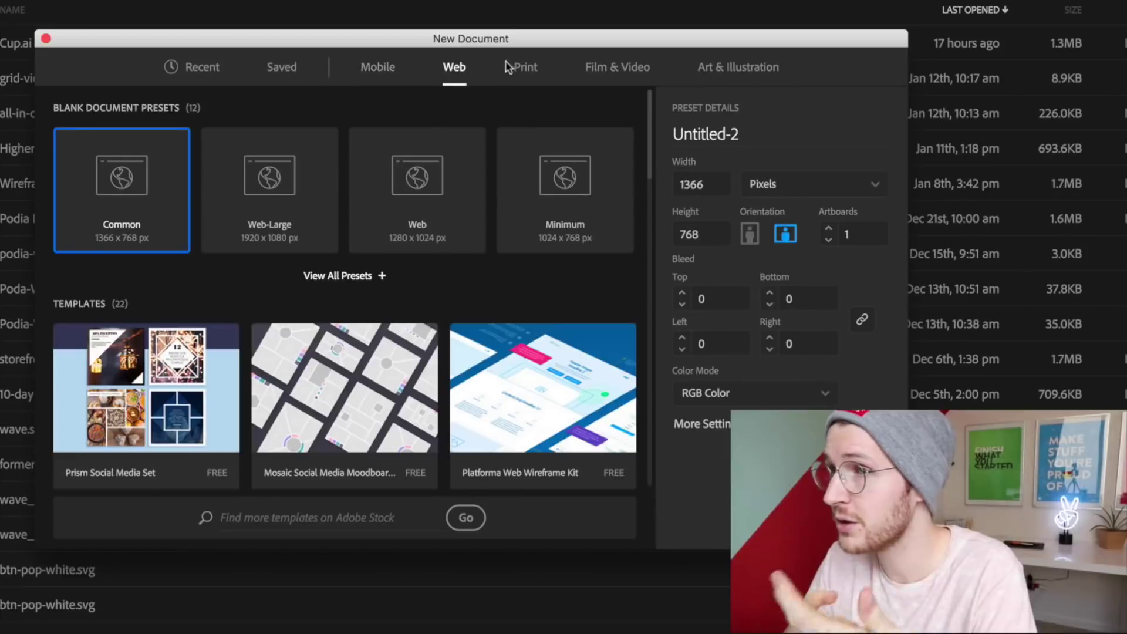
pyautogui.click(524, 69)
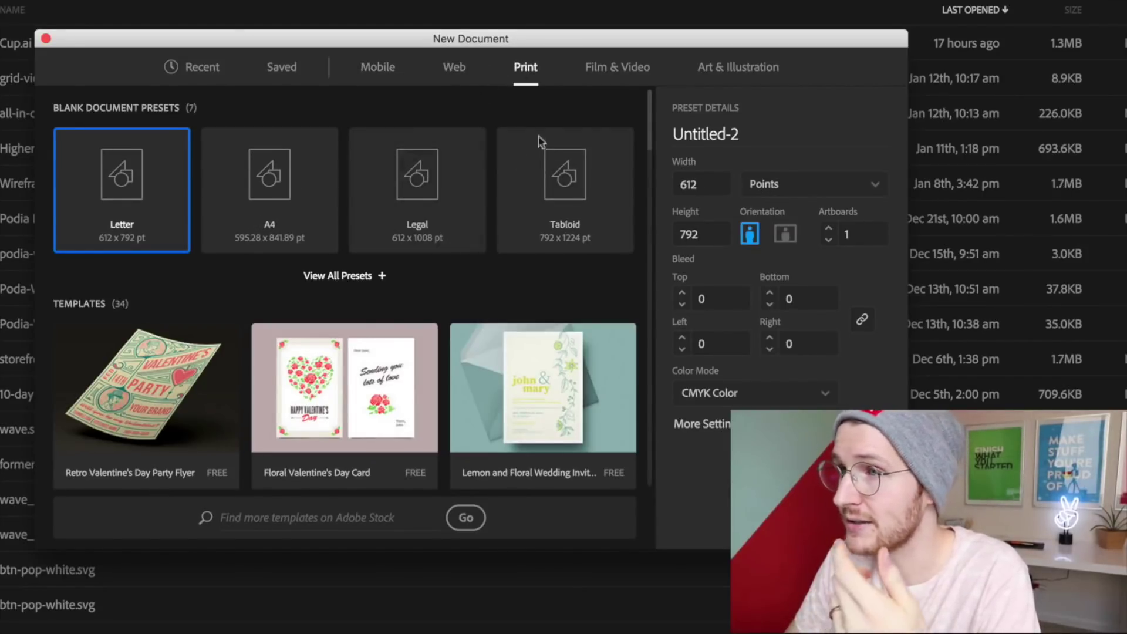
pyautogui.click(639, 61)
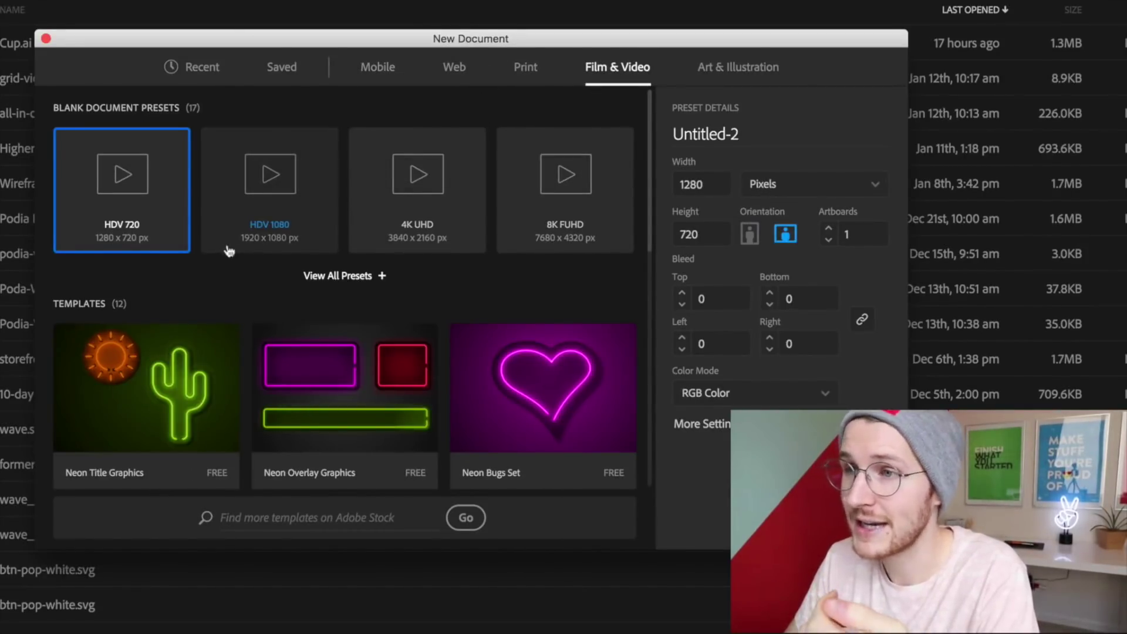
pyautogui.click(752, 65)
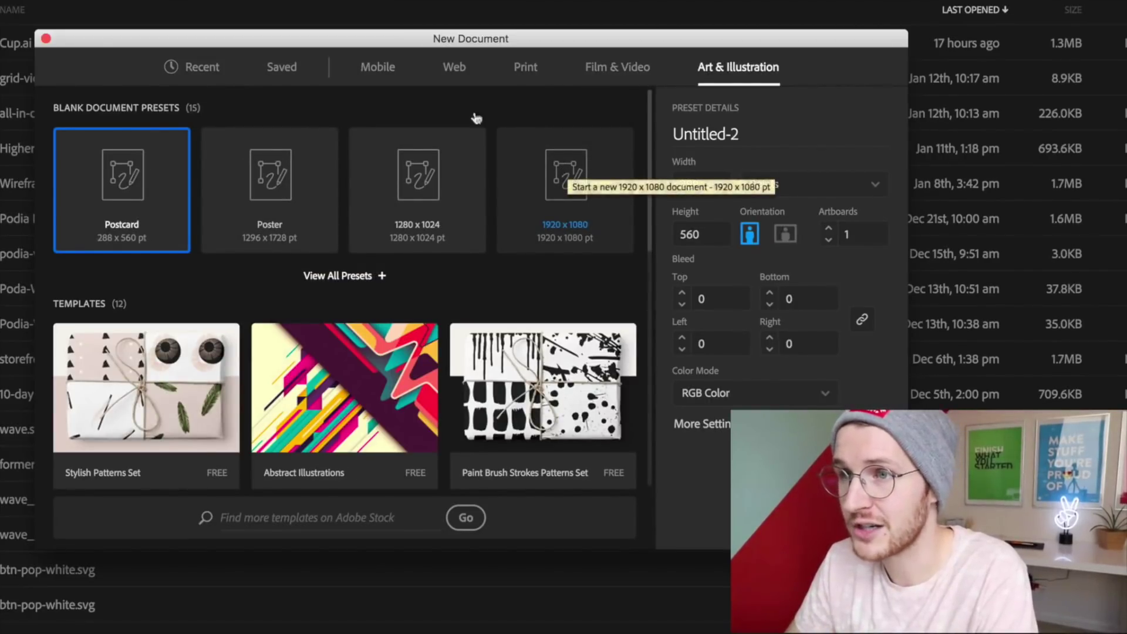
pyautogui.click(217, 66)
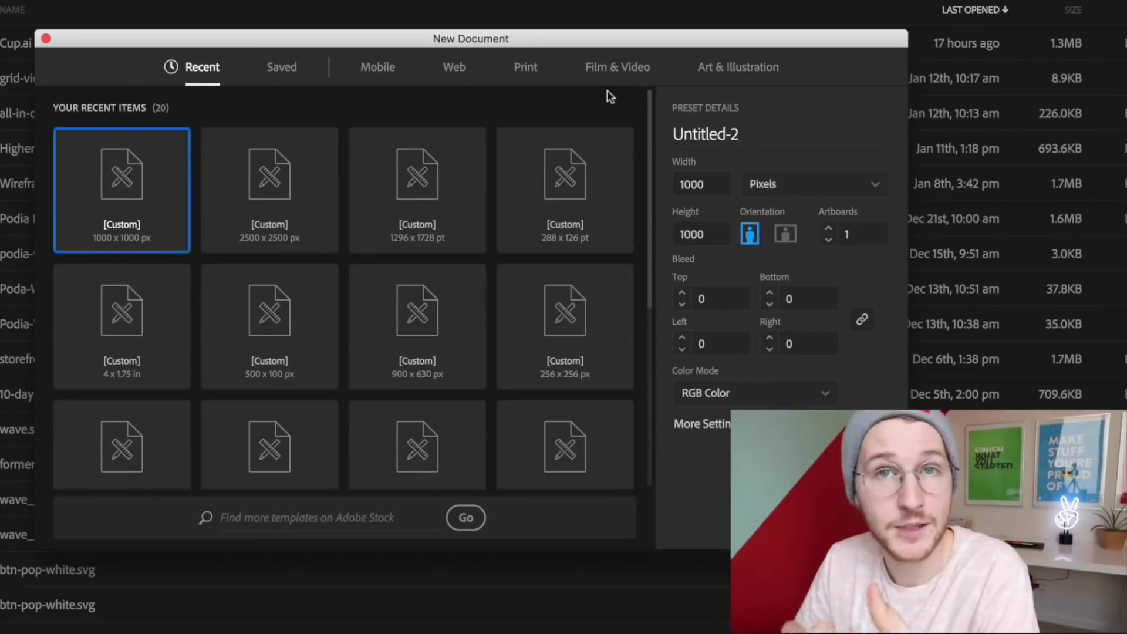
# Name the document 'Demo', confirm 1000 × 1000 px with RGB Color, and create it.
pyautogui.click(757, 133)
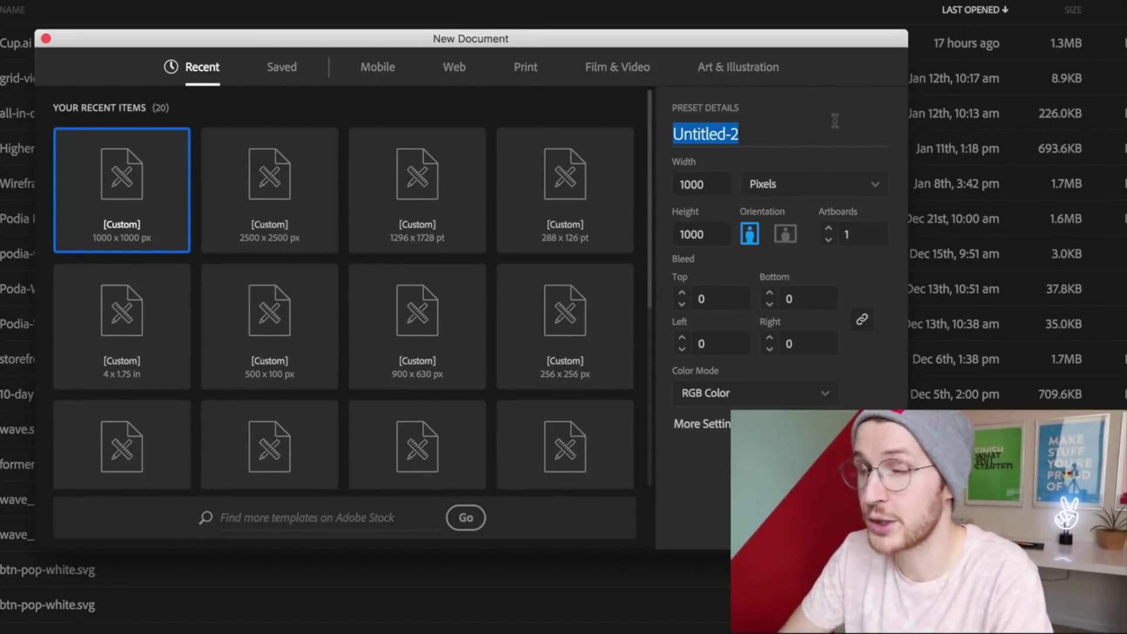
pyautogui.write('Demo')
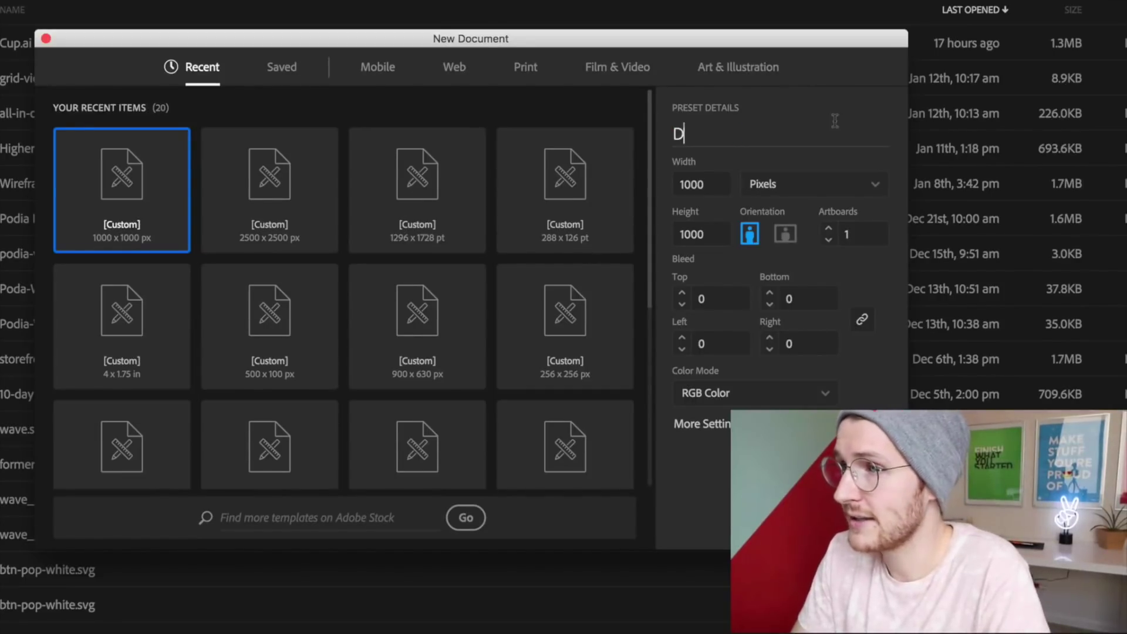
pyautogui.doubleClick(704, 184)
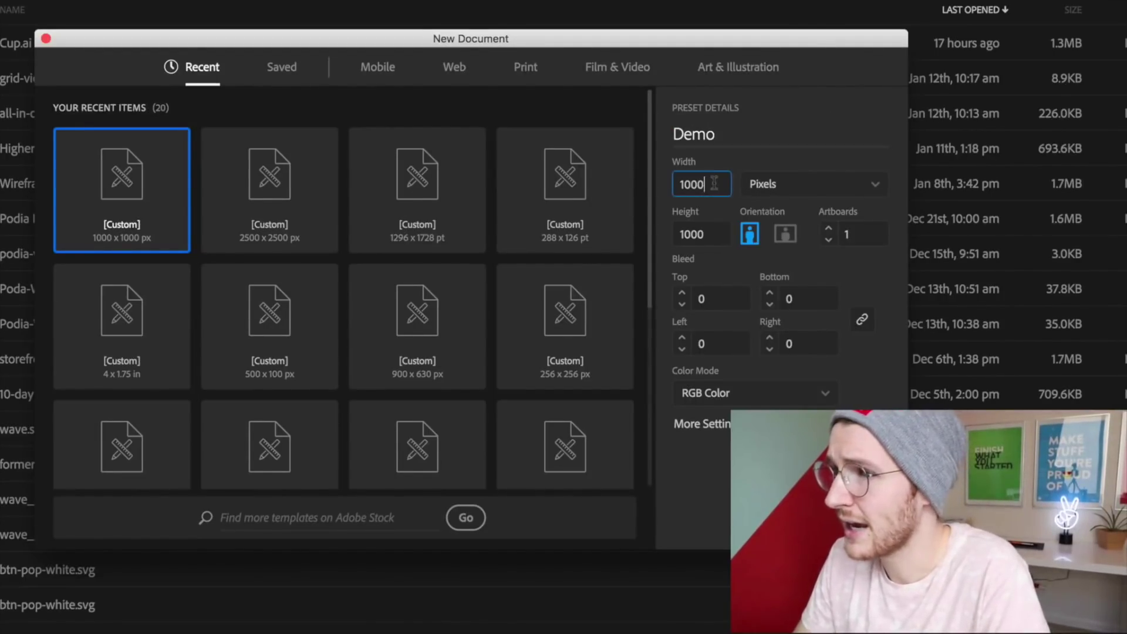
pyautogui.doubleClick(705, 235)
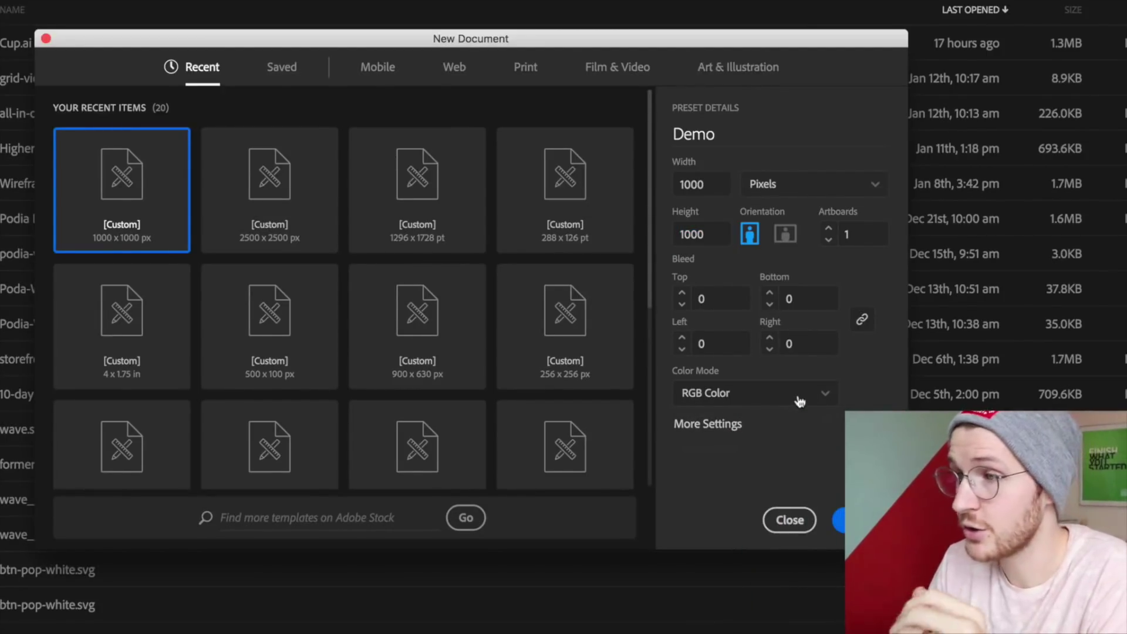
pyautogui.click(800, 402)
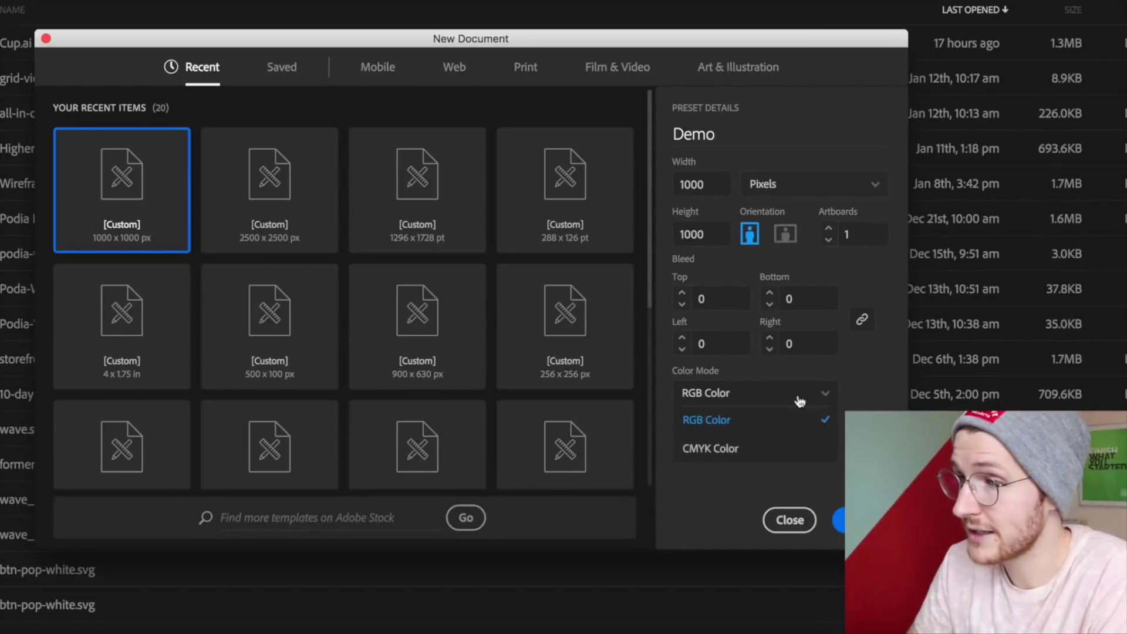
pyautogui.click(749, 420)
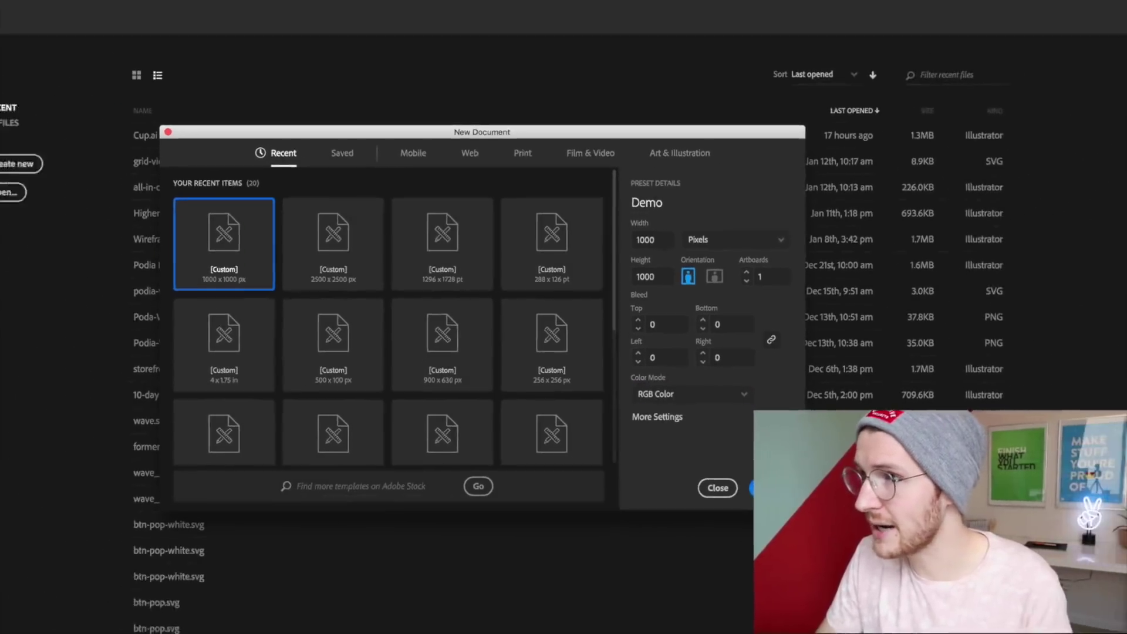
pyautogui.click(846, 520)
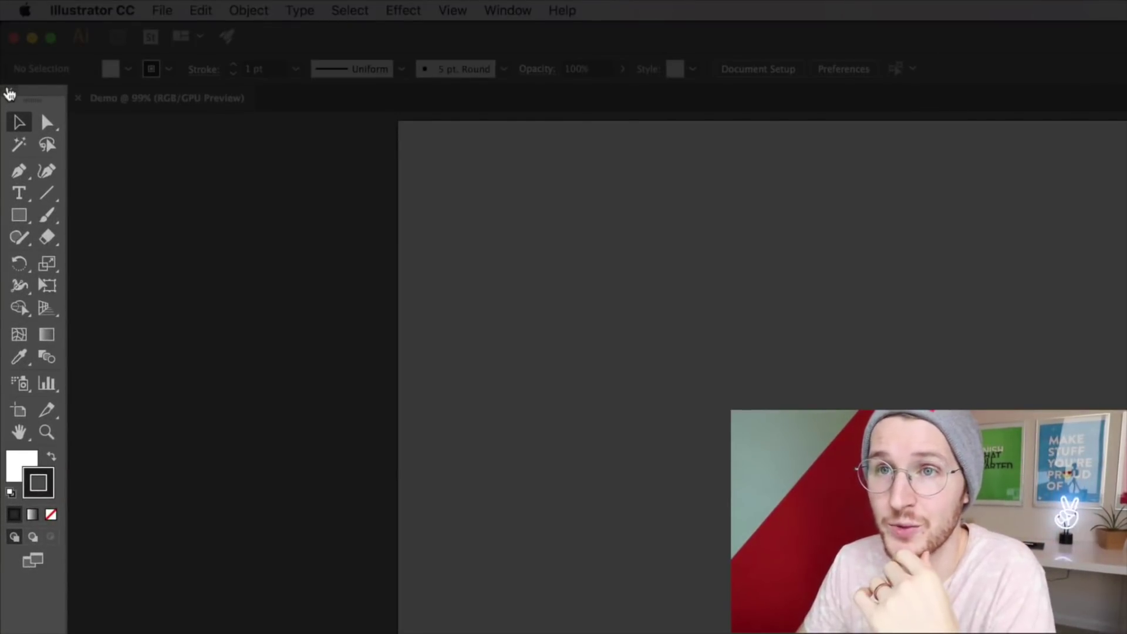
# Toggle the Tools panel between one and two columns, finishing on a single column.
pyautogui.click(8, 94)
pyautogui.click(9, 94)
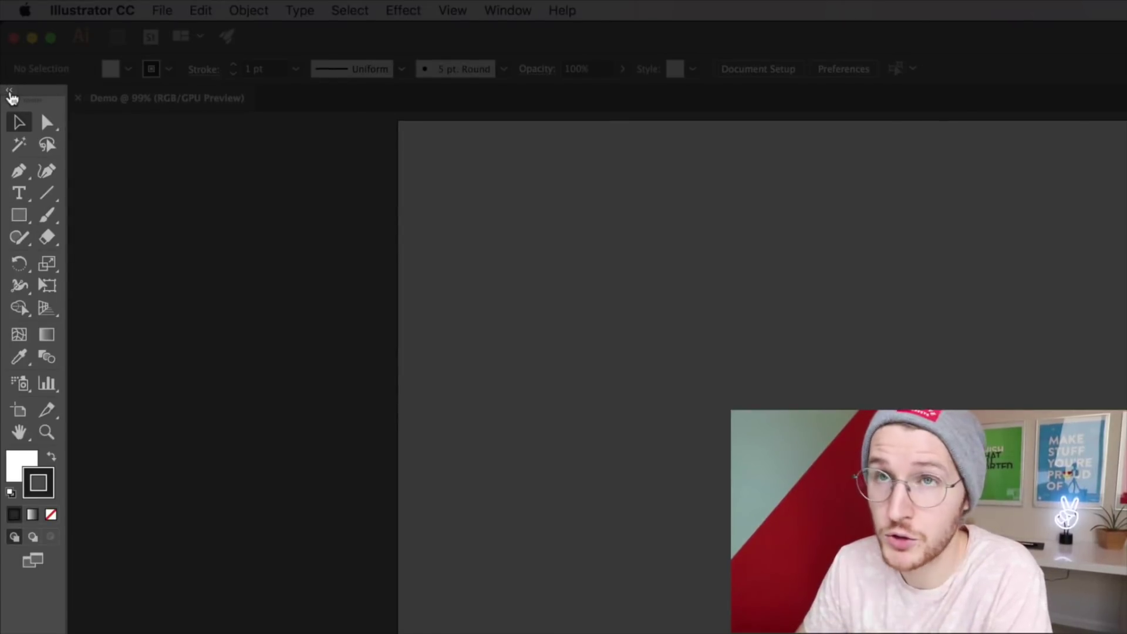
pyautogui.click(9, 92)
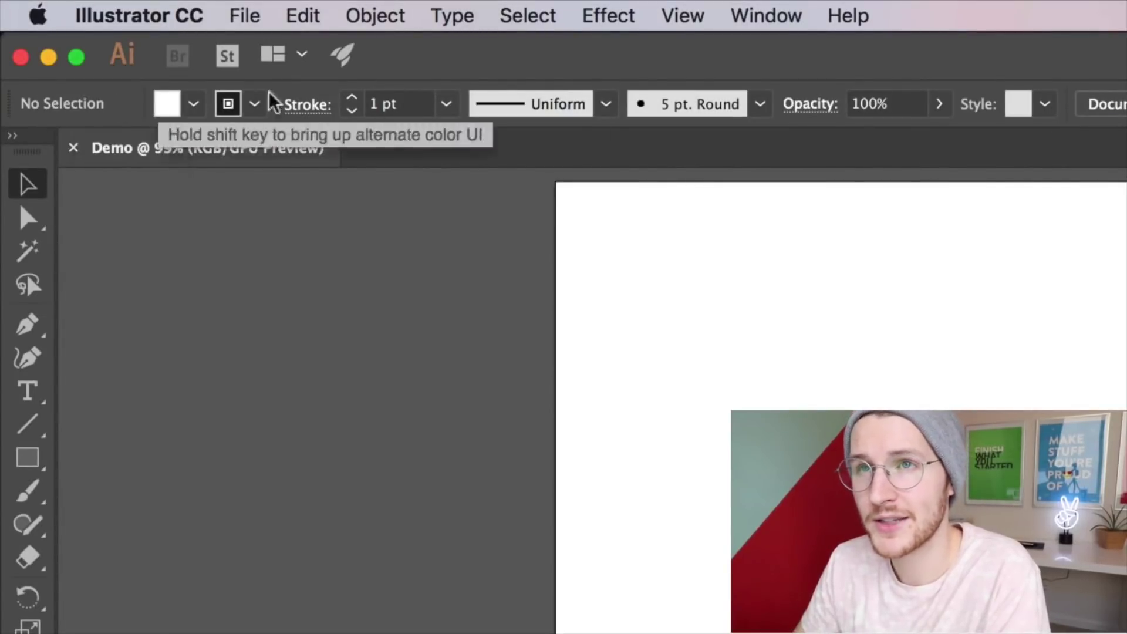
pyautogui.press('m')
pyautogui.moveTo(675, 415); pyautogui.dragTo(880, 610)
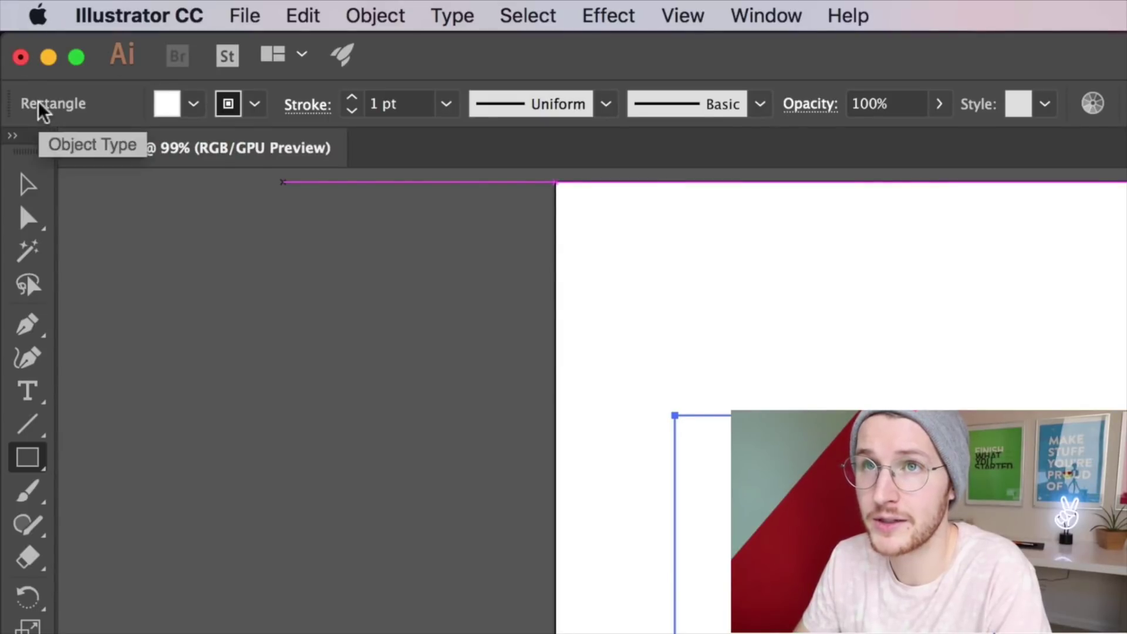
pyautogui.moveTo(911, 383); pyautogui.dragTo(1080, 447)
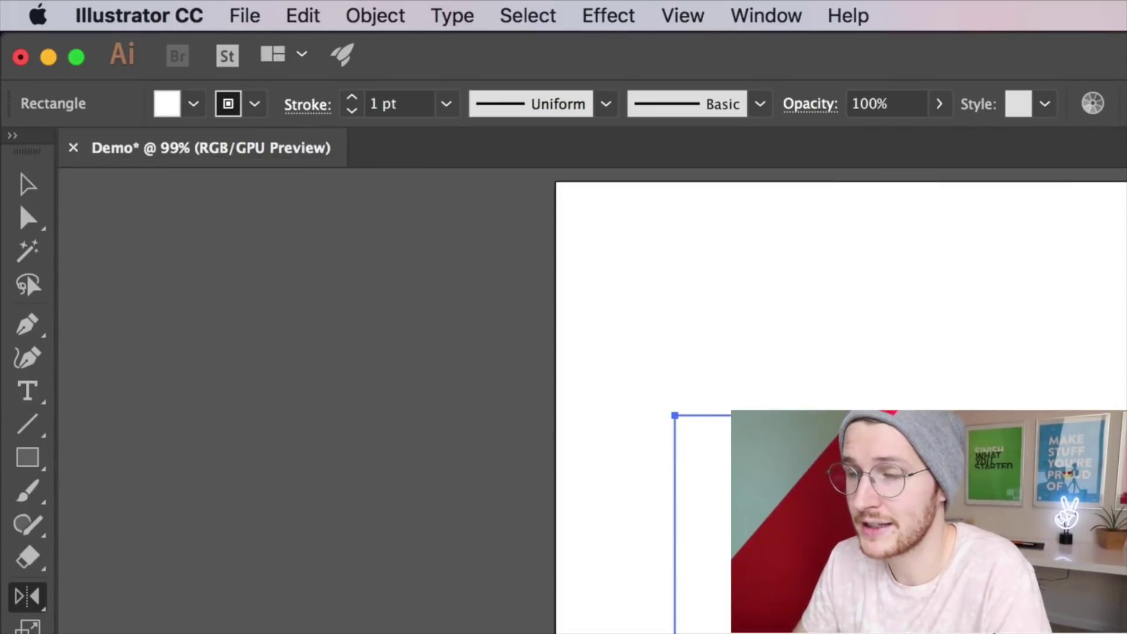
pyautogui.press('super+z')
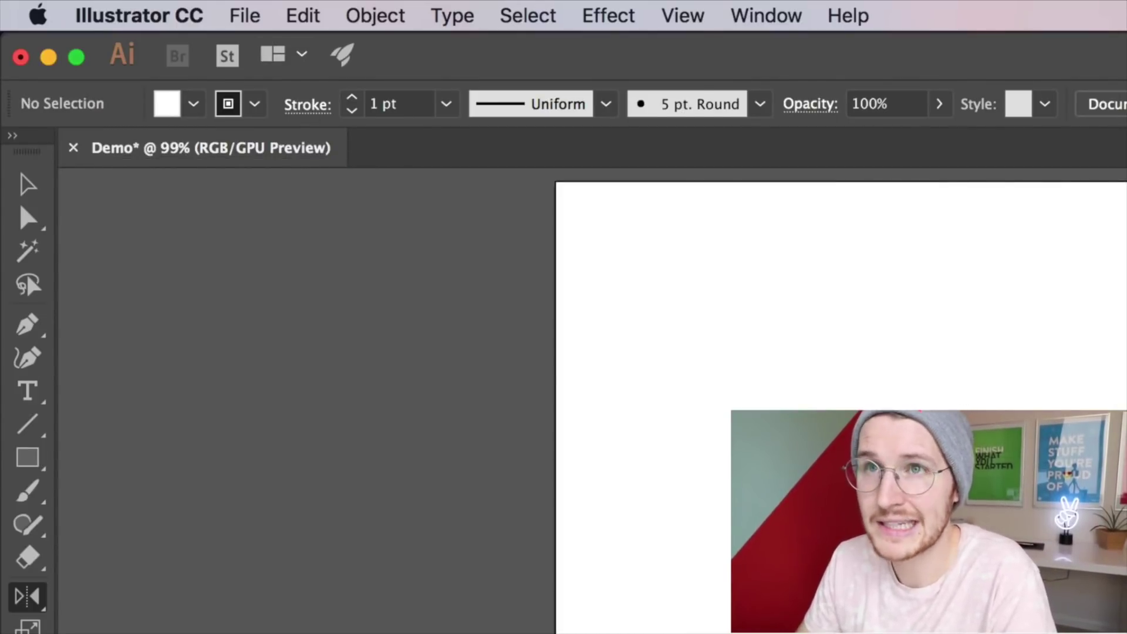
pyautogui.press('super+s')
pyautogui.press('v')
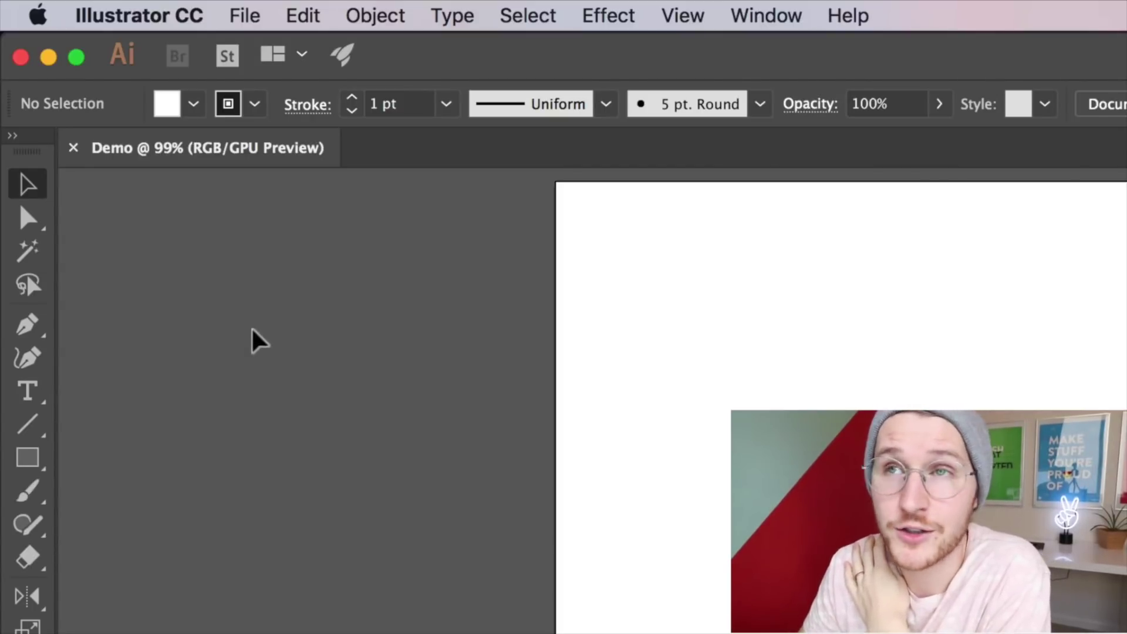
# Open the New Document dialog again with Cmd+N for a second file.
pyautogui.scroll(2, 259, 342)
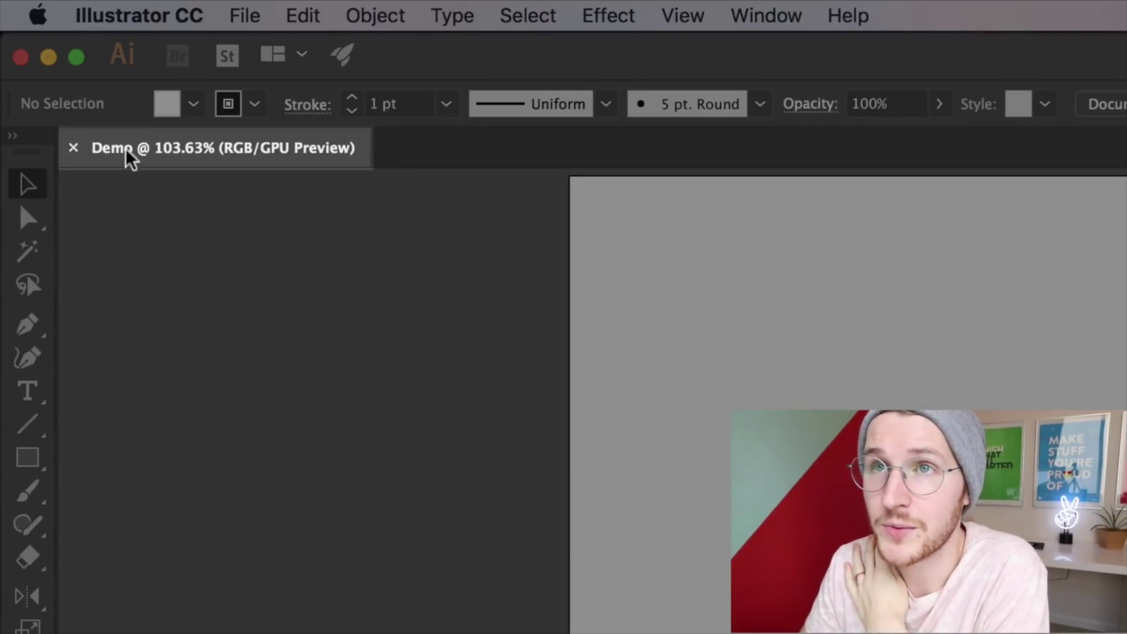
pyautogui.scroll(-2, 252, 309)
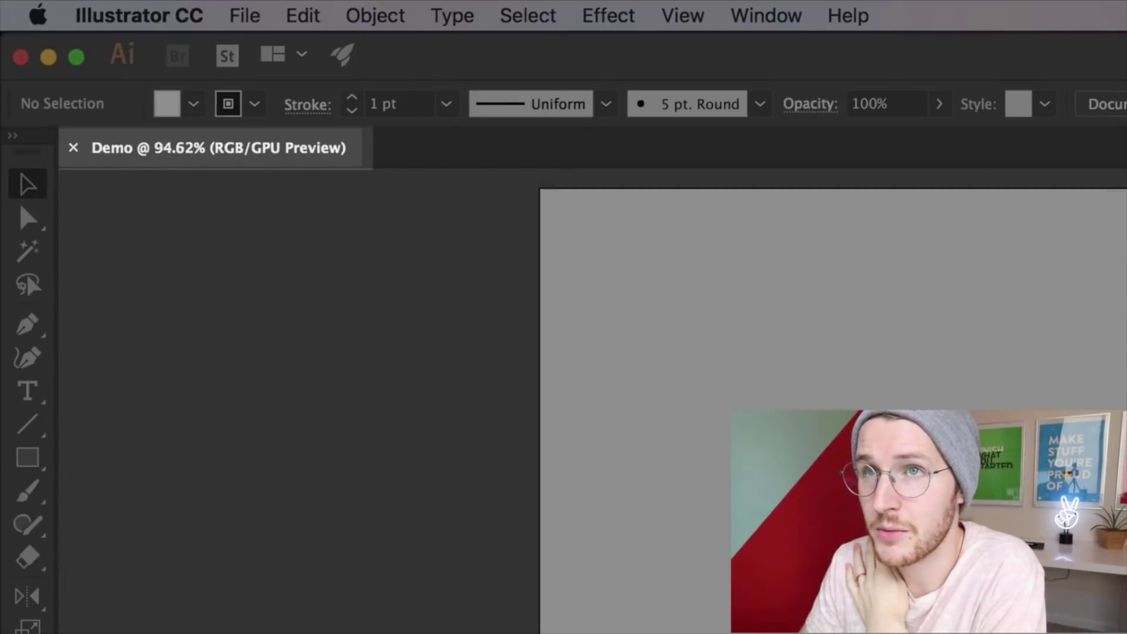
pyautogui.scroll(-5, 252, 309)
pyautogui.scroll(10, 252, 310)
pyautogui.scroll(-6, 253, 309)
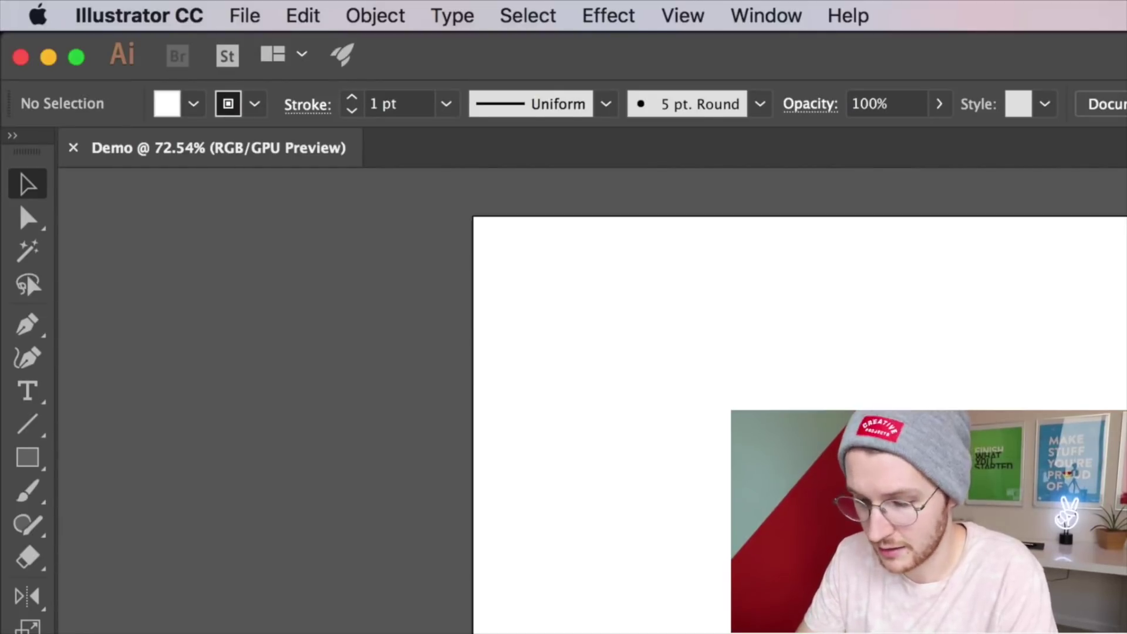
pyautogui.press('super+n')
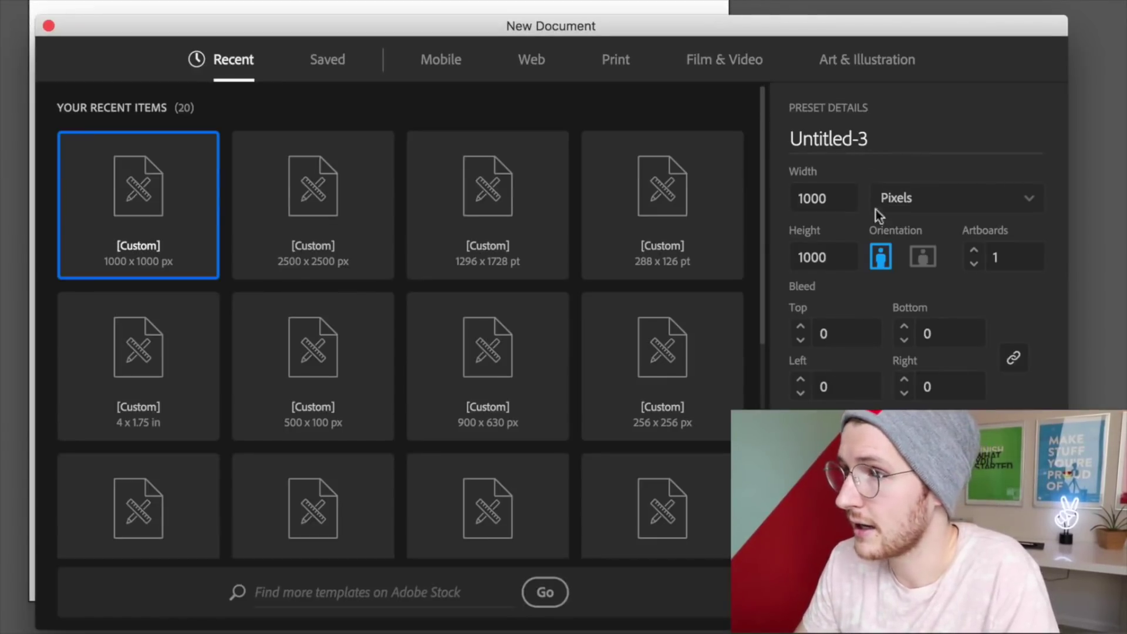
# Name the new 1000 × 1000 px document 'Another Project' and create it.
pyautogui.click(859, 132)
pyautogui.write('Another Project')
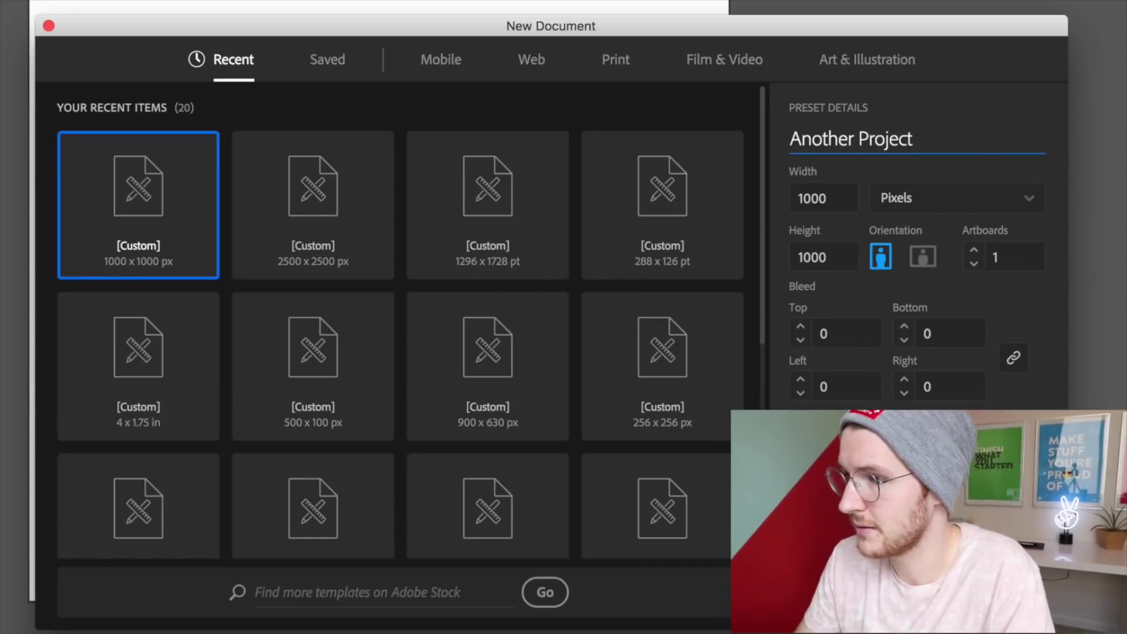
pyautogui.press('Return')
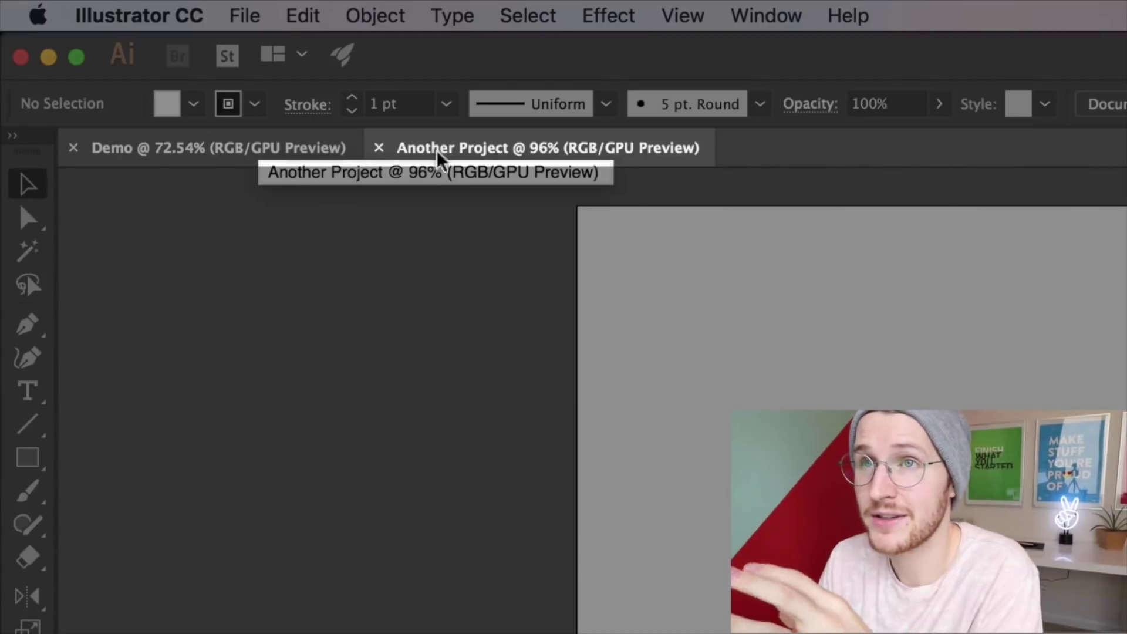
# Switch between the Demo and Another Project documents using their tabs.
pyautogui.click(256, 156)
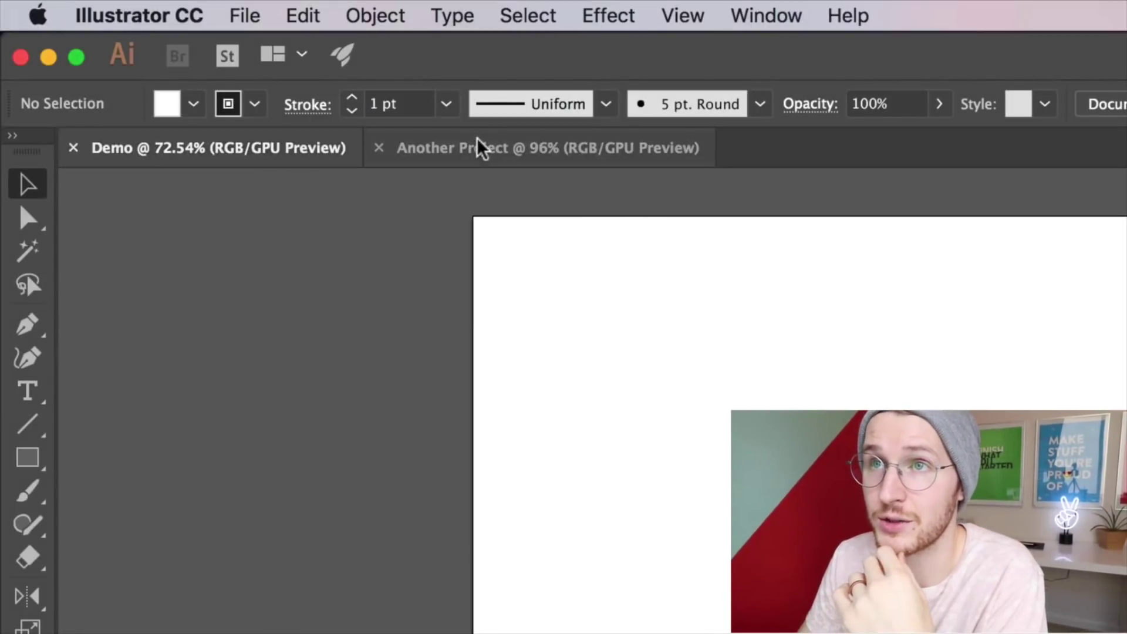
pyautogui.click(481, 147)
pyautogui.click(272, 156)
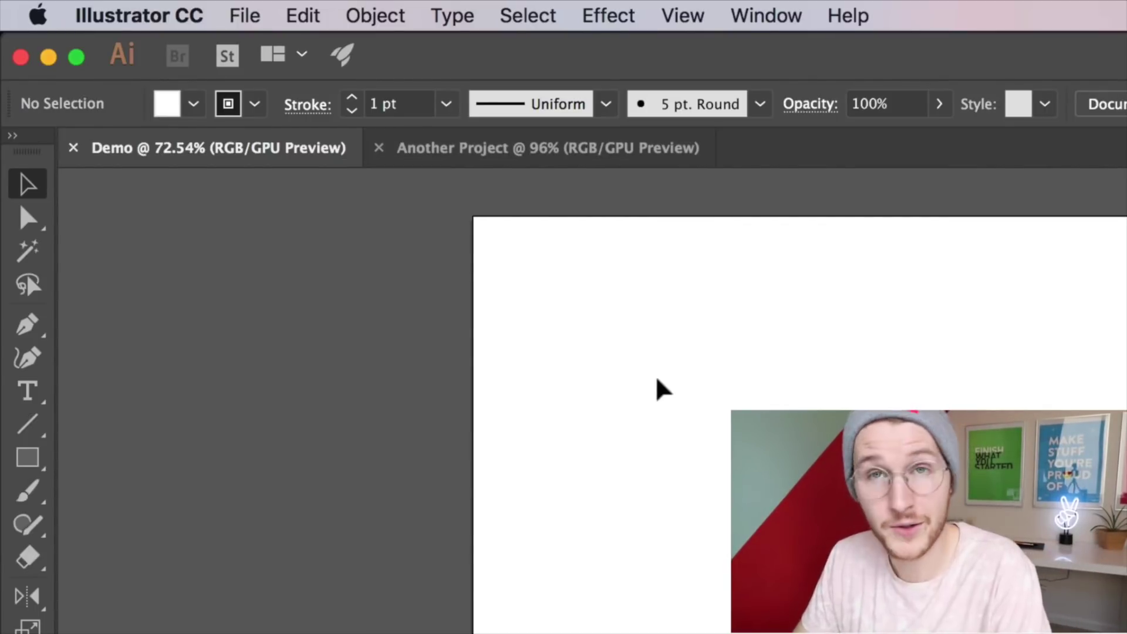
# Cycle between documents with Cmd+`, then close Another Project, leaving only Demo.
pyautogui.press('super')
pyautogui.press('super+grave')
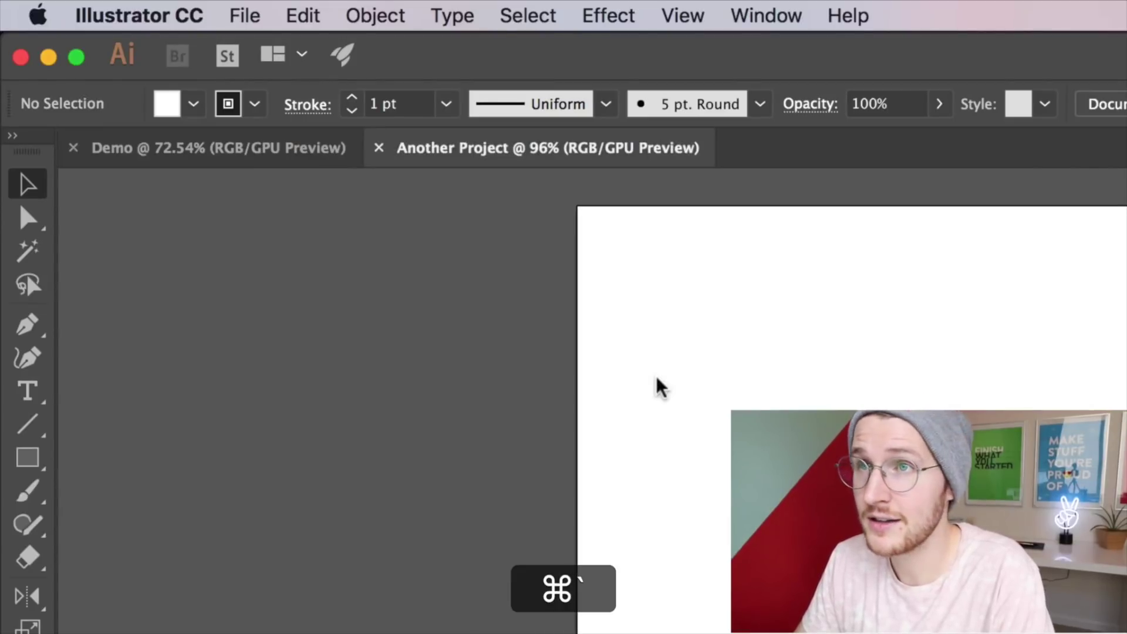
pyautogui.press('super+grave')
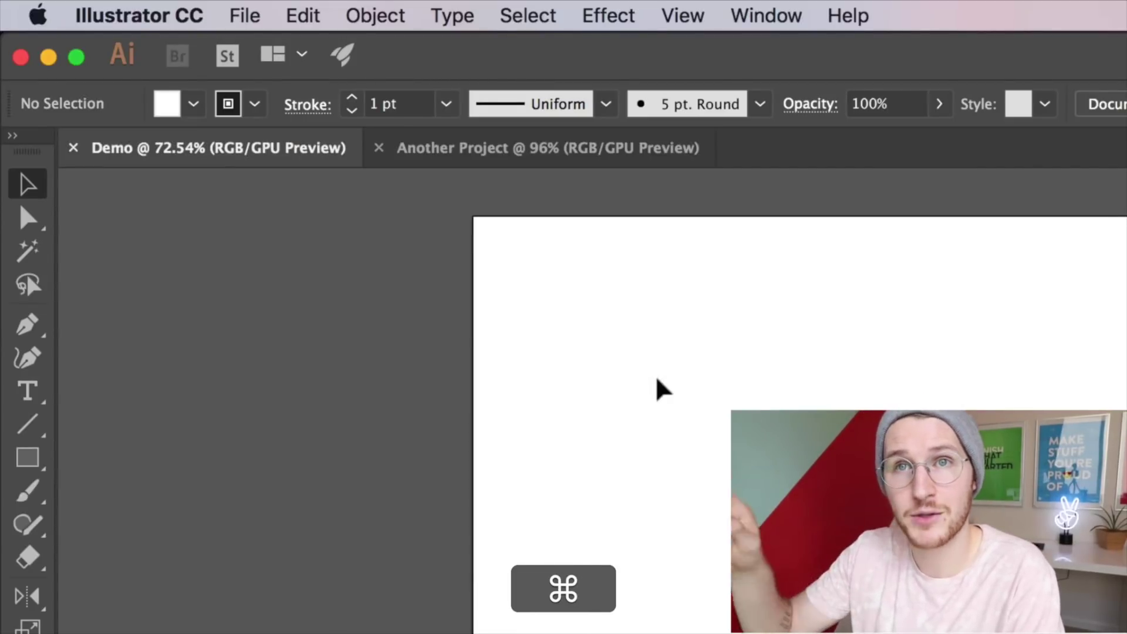
pyautogui.press('super+grave')
pyautogui.press('super+grave')
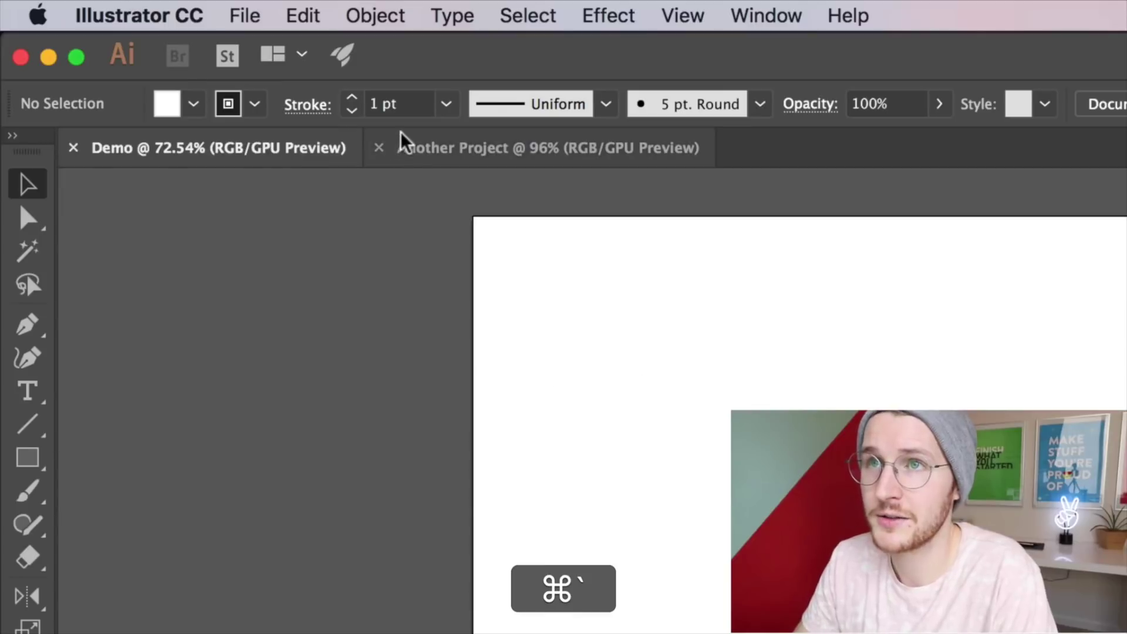
pyautogui.click(437, 150)
pyautogui.click(379, 148)
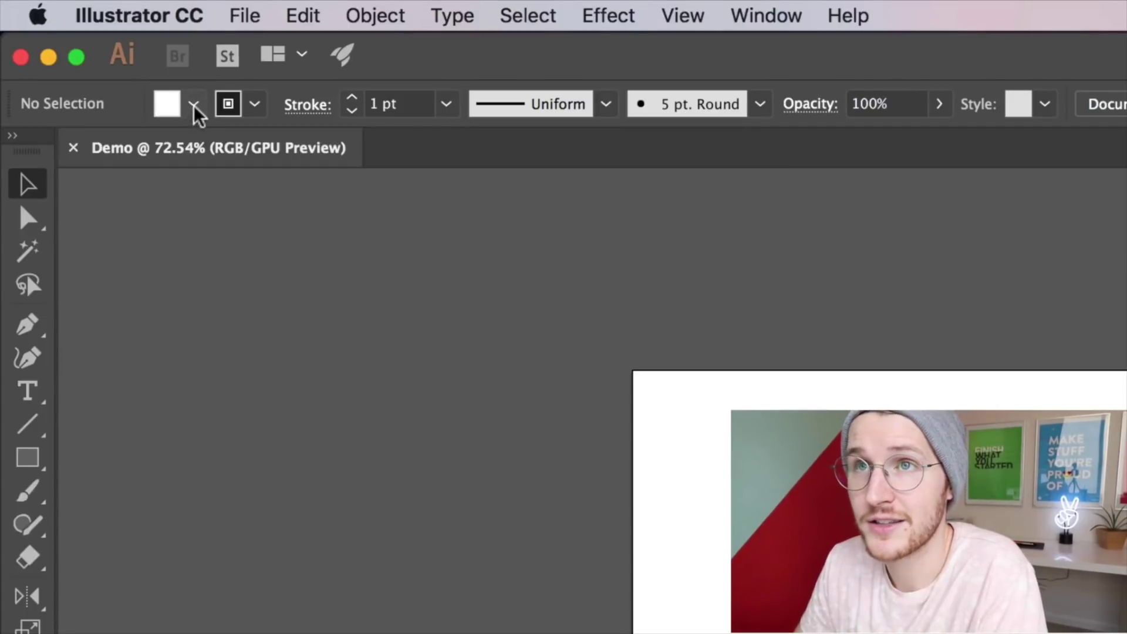
pyautogui.click(193, 105)
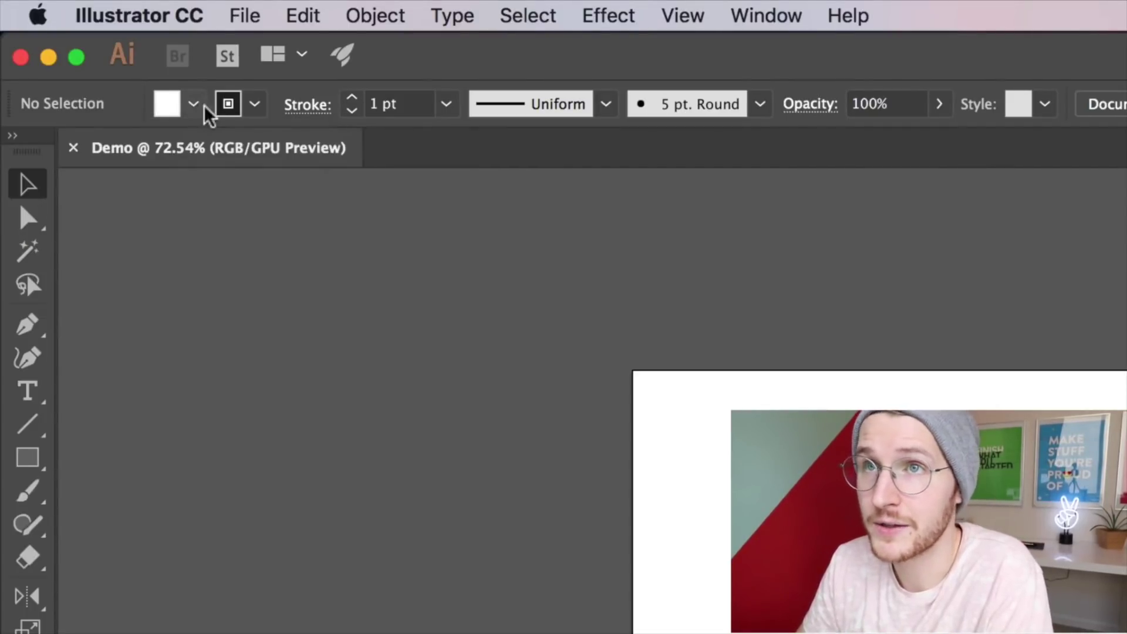
pyautogui.click(255, 104)
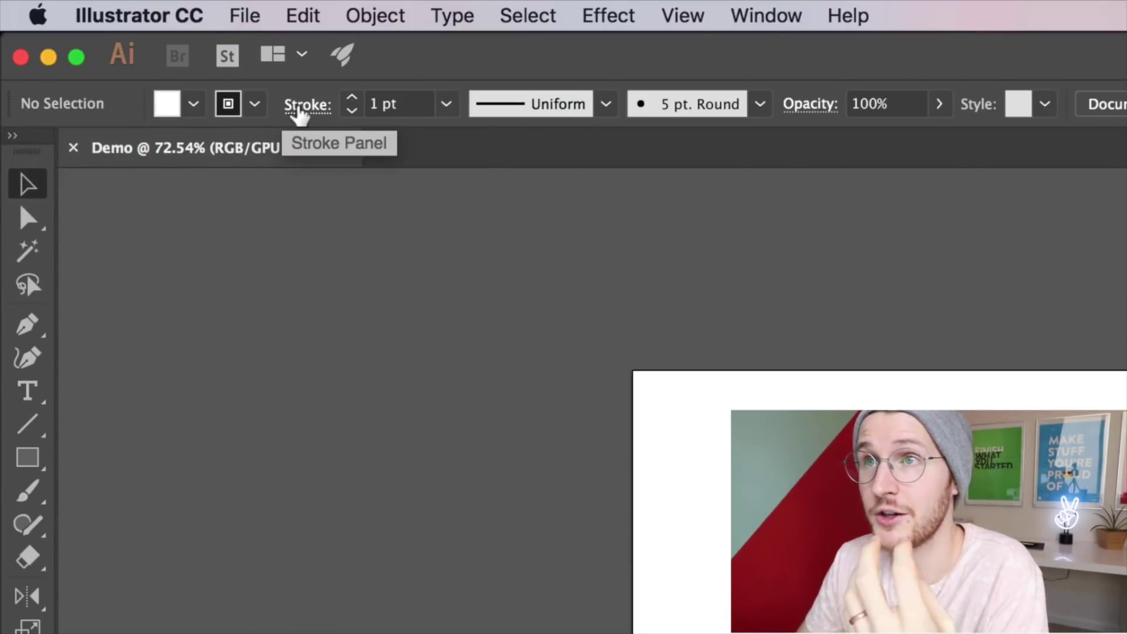
# Set stroke alignment to Align Stroke to Inside from the Control bar's Stroke settings.
pyautogui.click(312, 106)
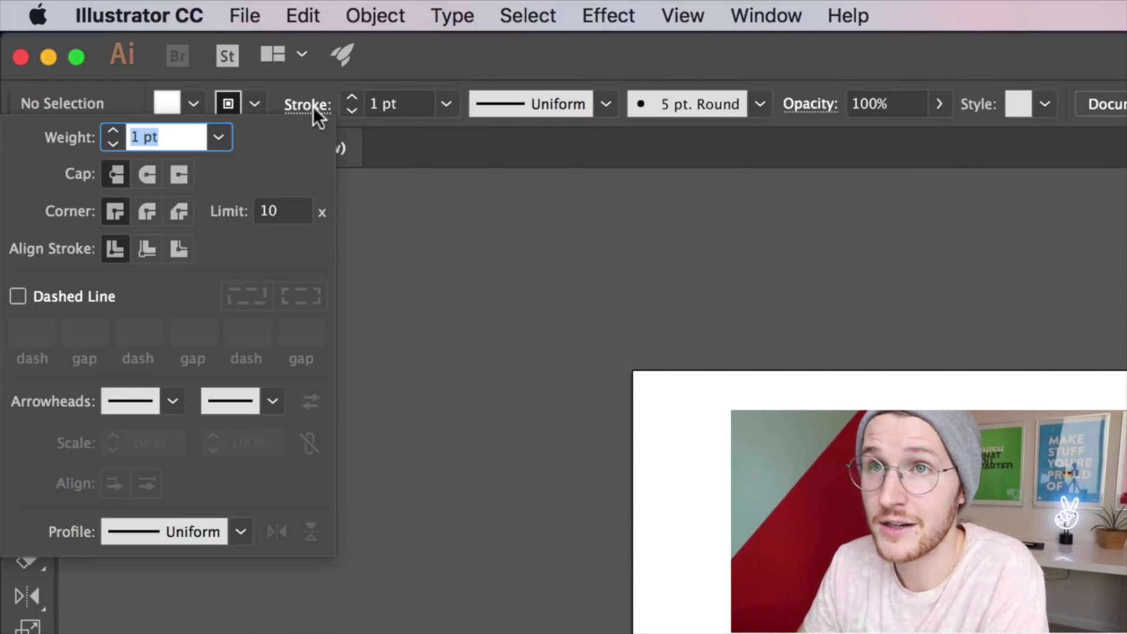
pyautogui.click(146, 248)
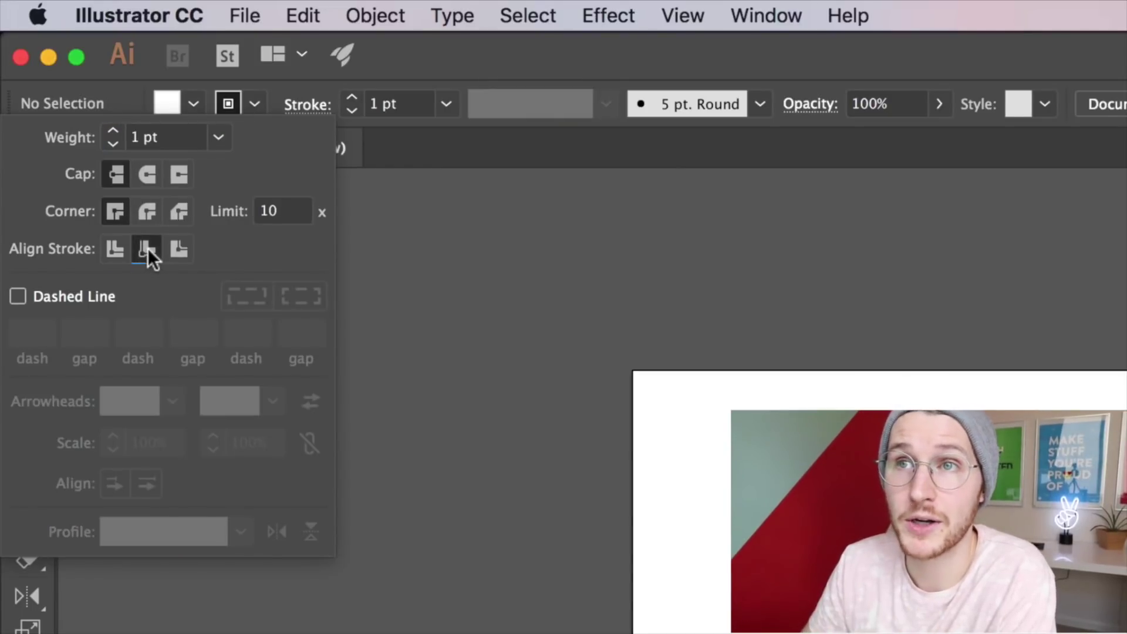
pyautogui.click(309, 106)
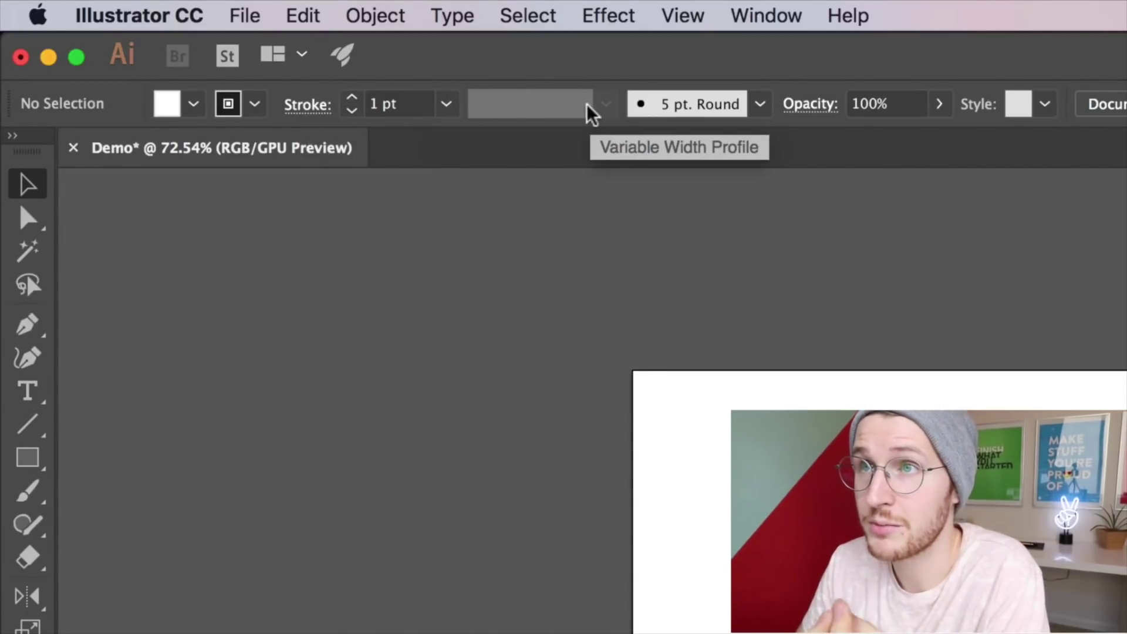
pyautogui.click(763, 106)
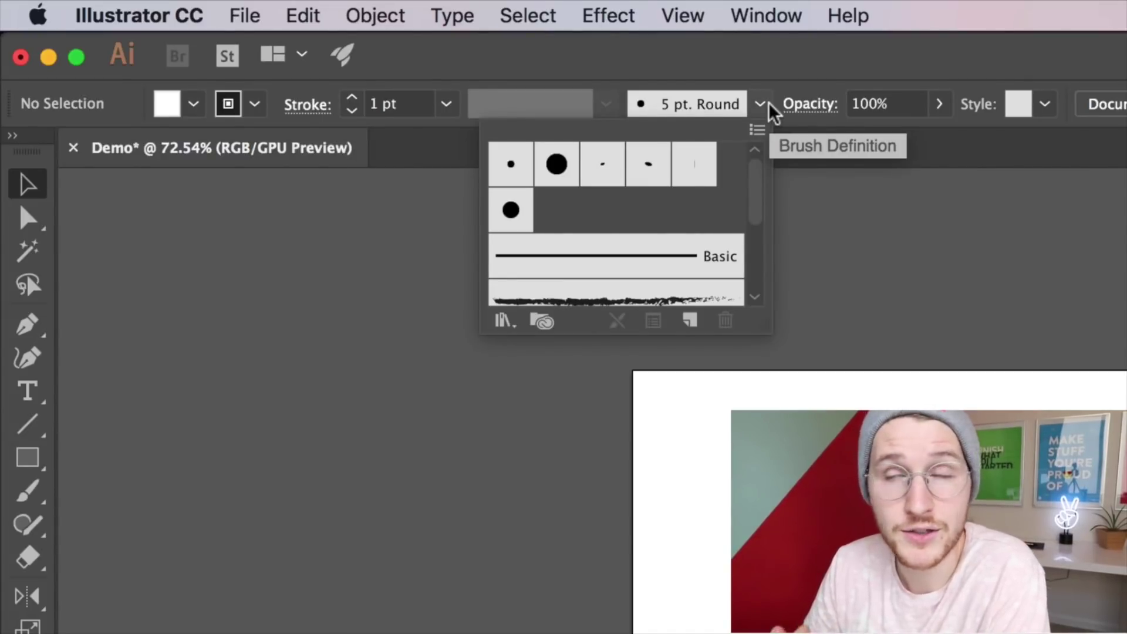
pyautogui.scroll(-3, 733, 252)
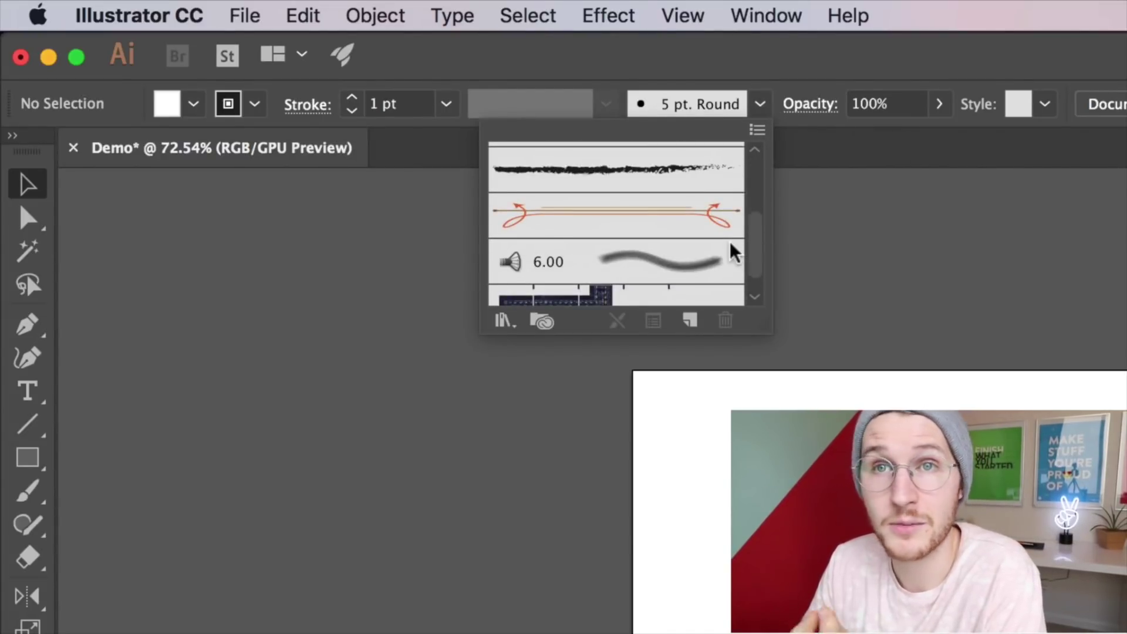
pyautogui.scroll(3, 734, 253)
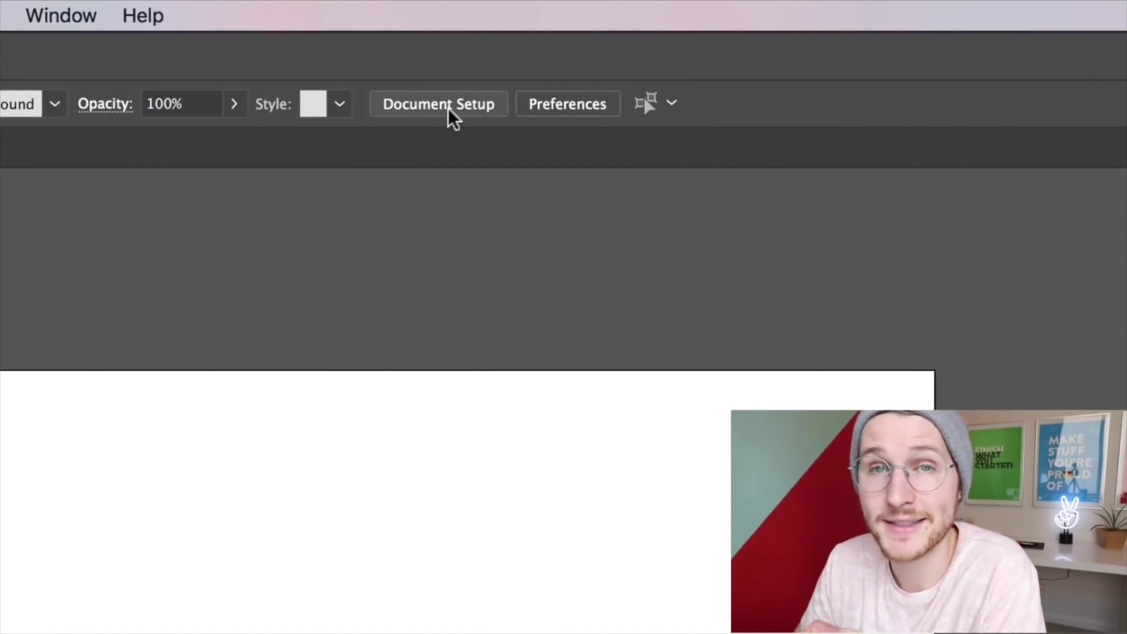
pyautogui.click(577, 103)
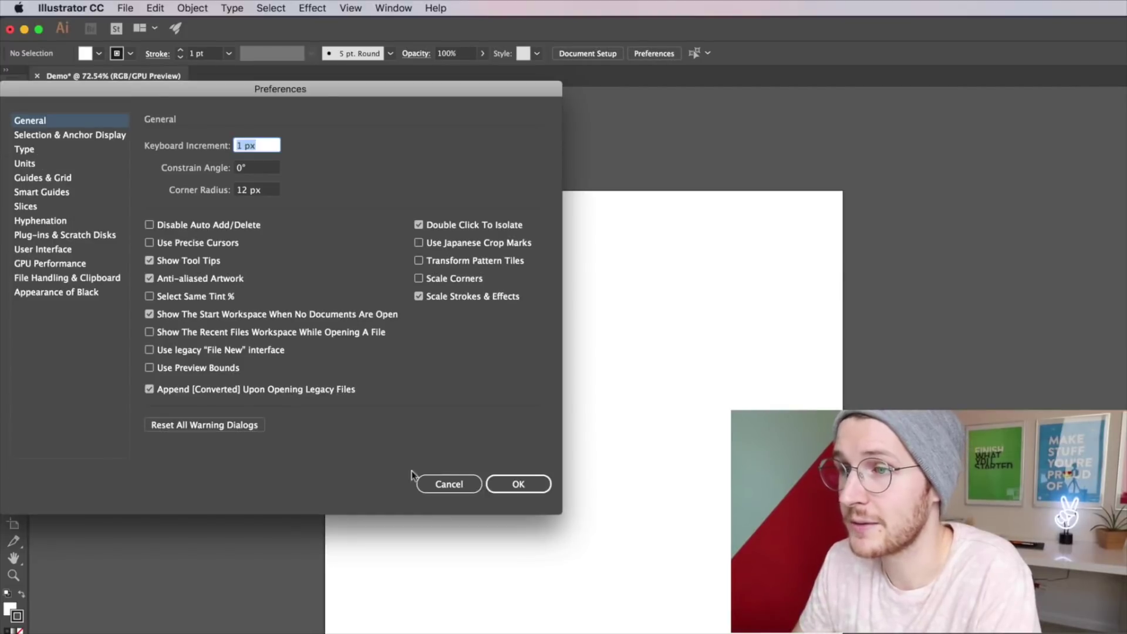
pyautogui.click(450, 484)
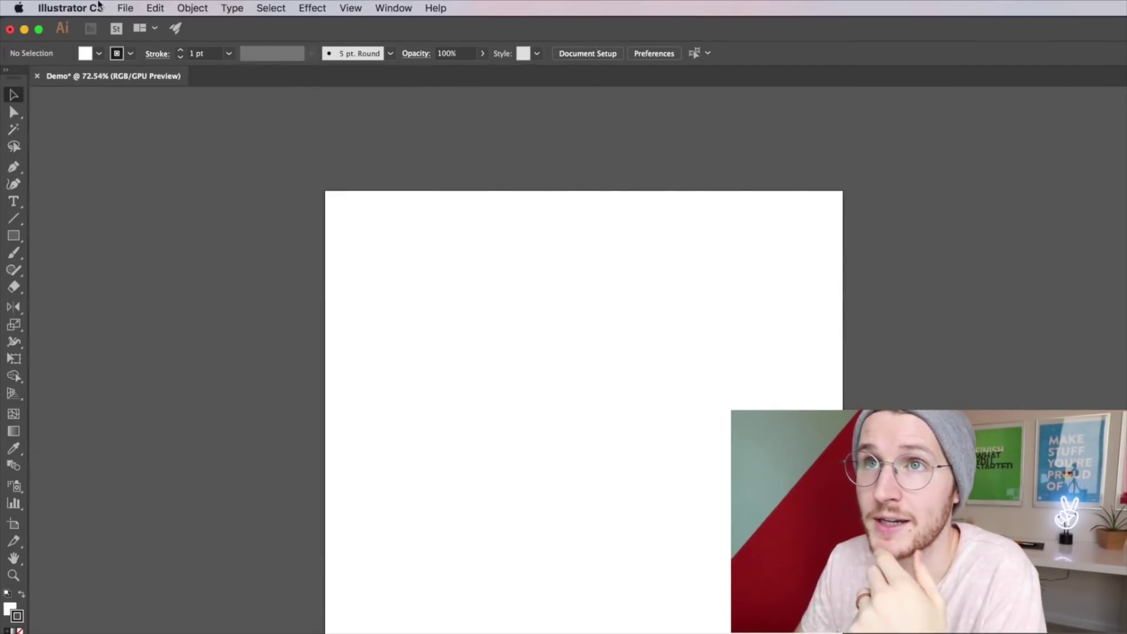
pyautogui.click(94, 7)
pyautogui.moveTo(100, 47)
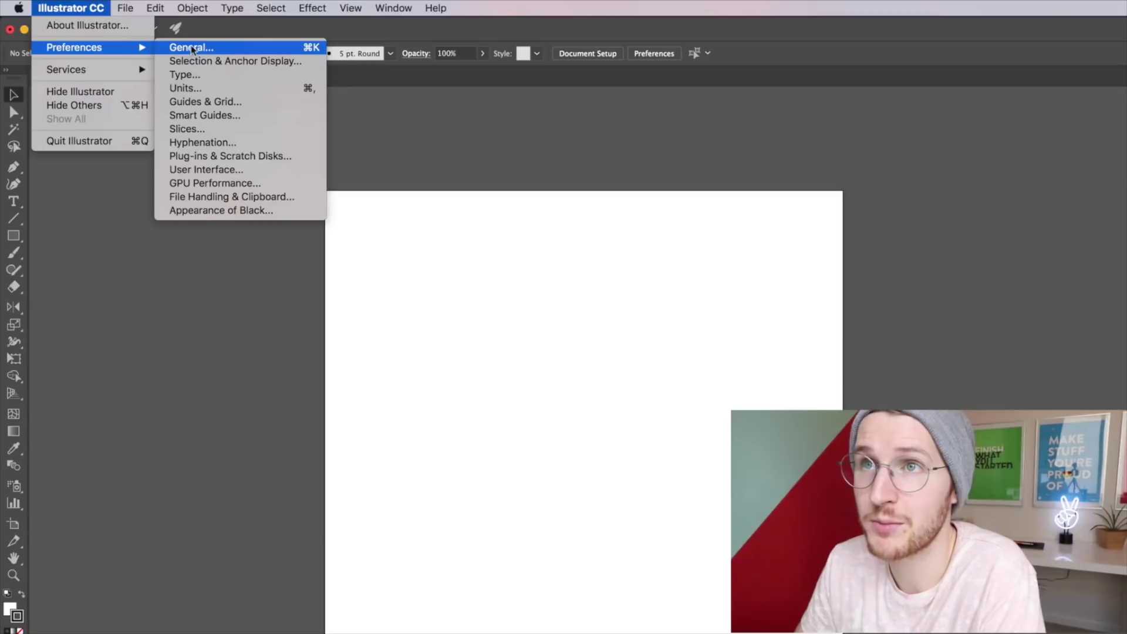
pyautogui.click(199, 48)
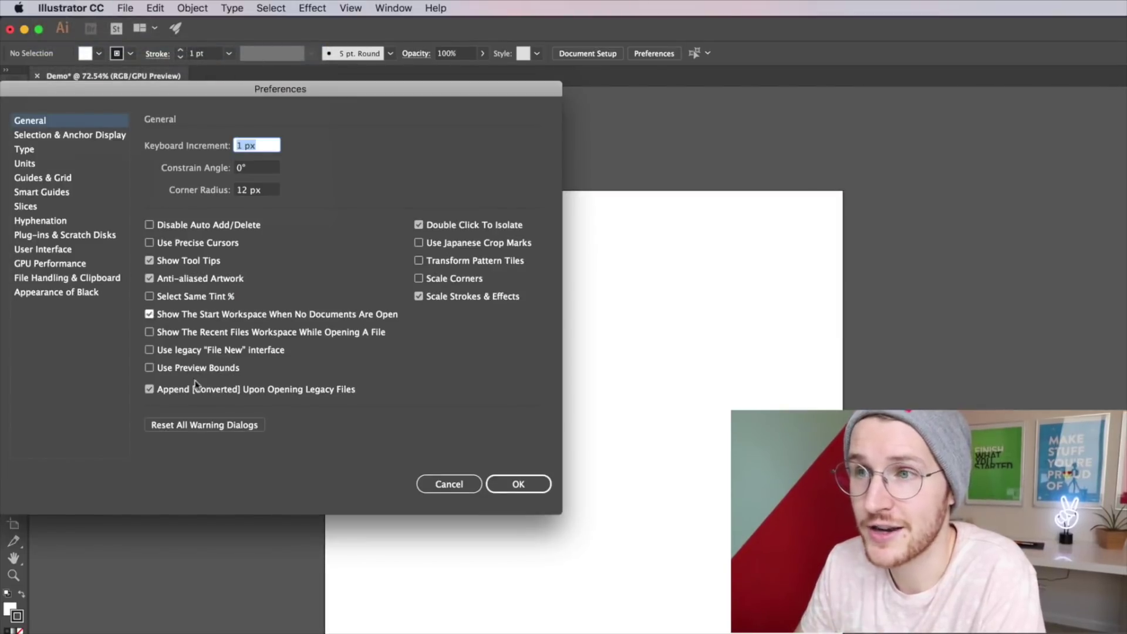
pyautogui.click(448, 483)
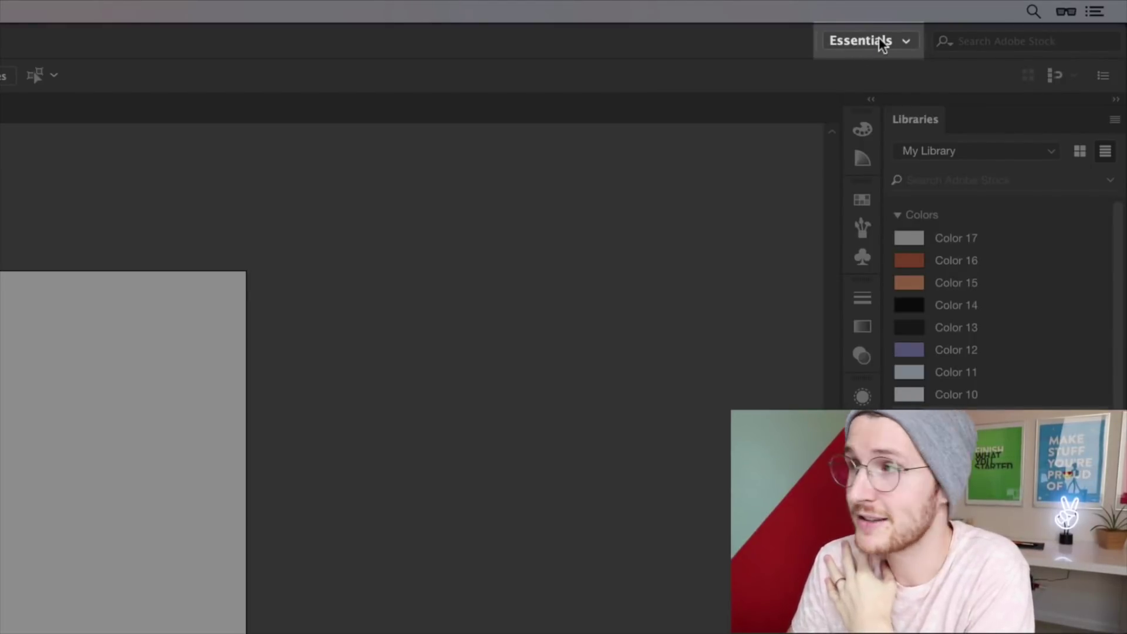
pyautogui.click(883, 42)
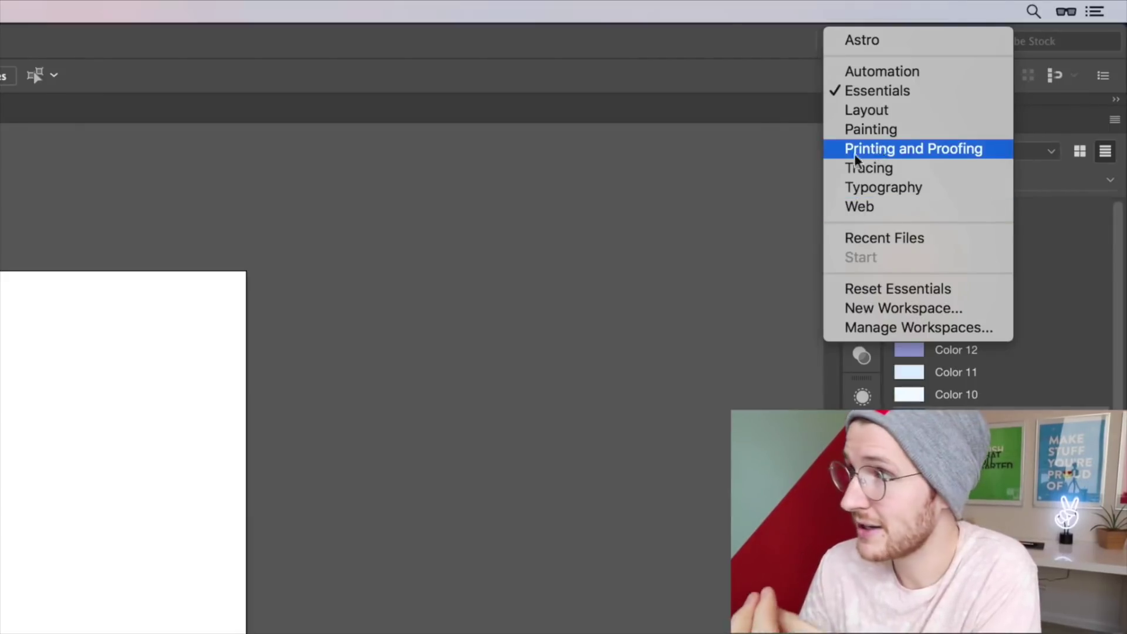
pyautogui.click(572, 289)
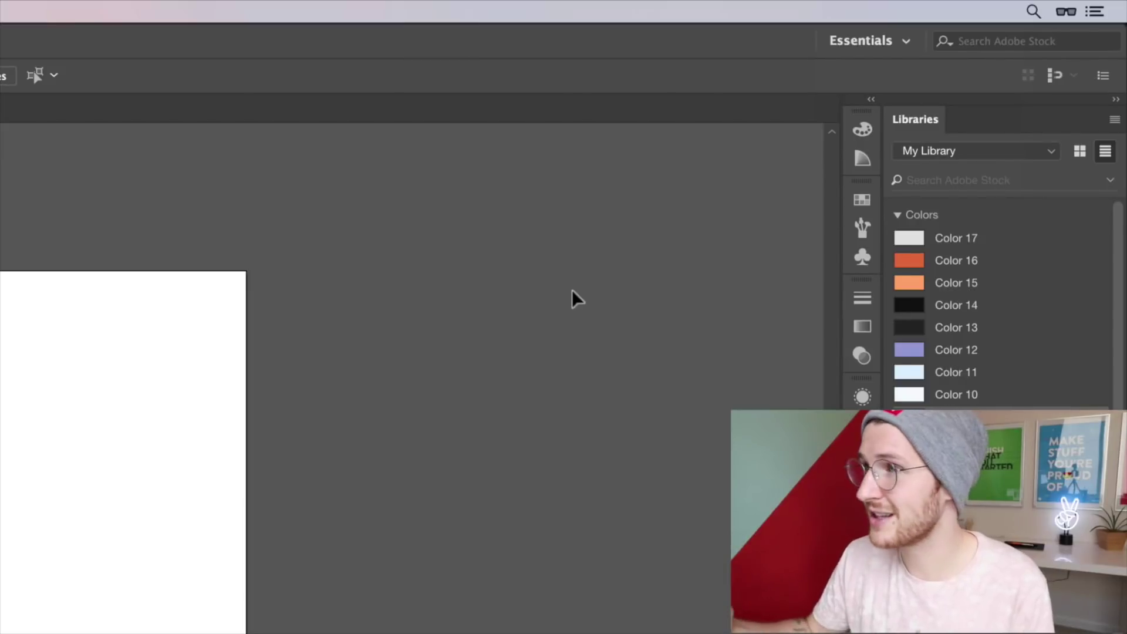
pyautogui.click(847, 43)
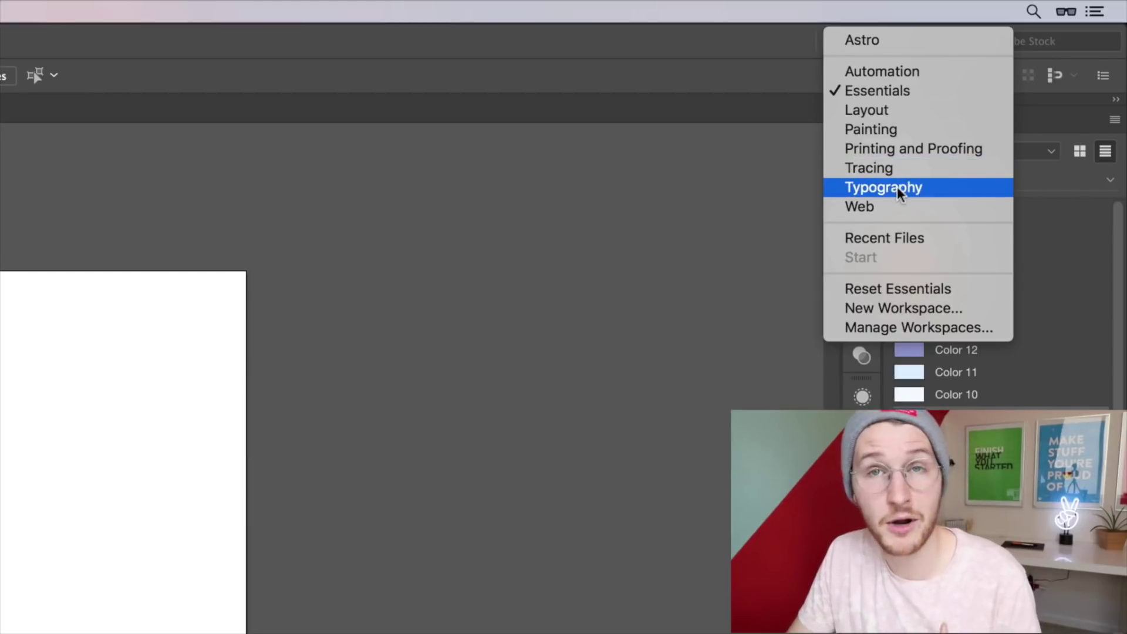
pyautogui.click(706, 217)
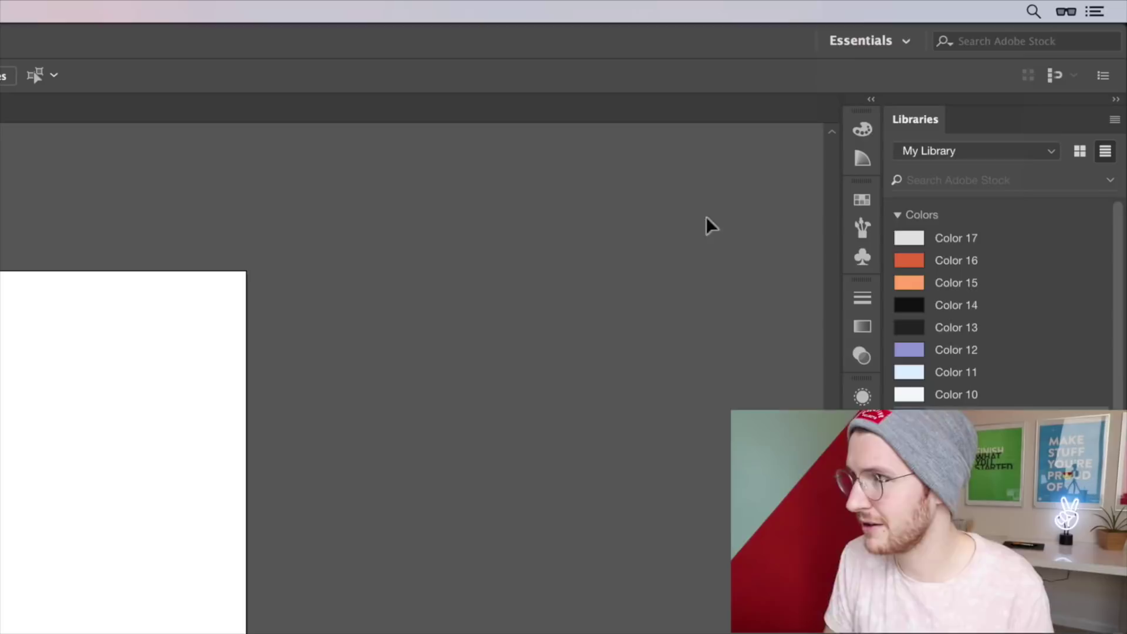
pyautogui.click(857, 41)
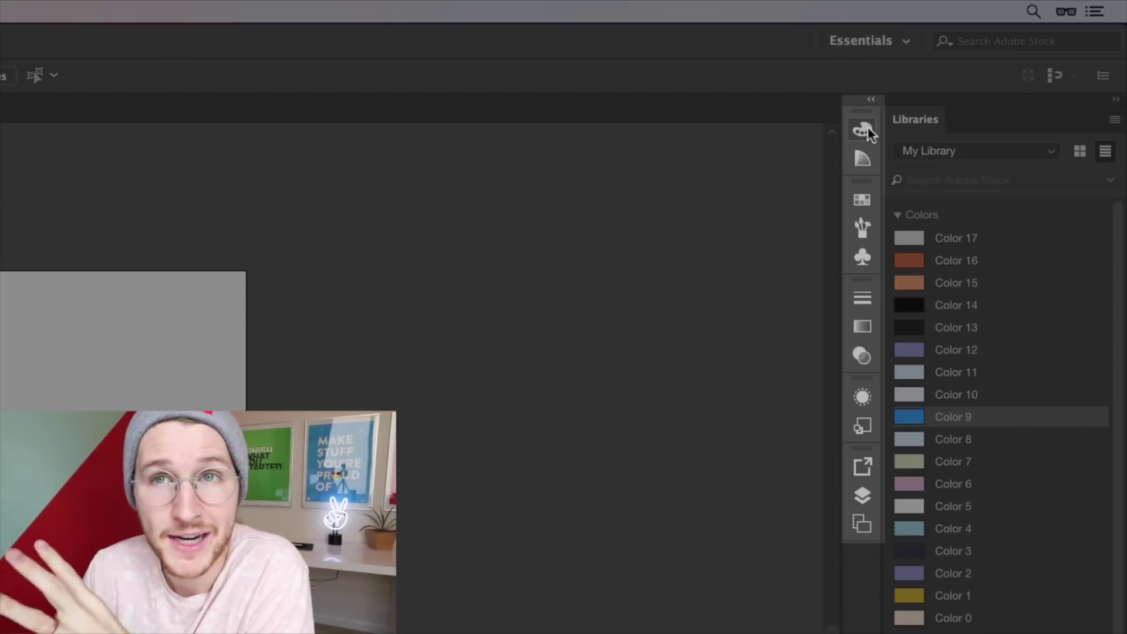
# Expand the Color, Brushes, Gradient, Transparency, Appearance and Layers panels from the collapsed dock.
pyautogui.click(864, 130)
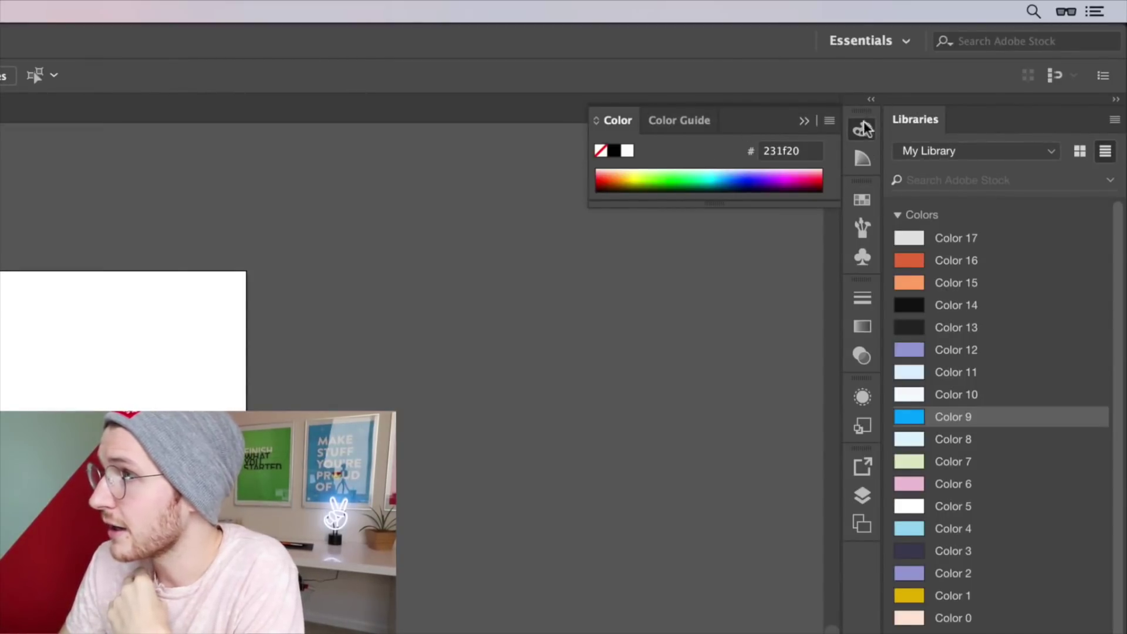
pyautogui.click(863, 228)
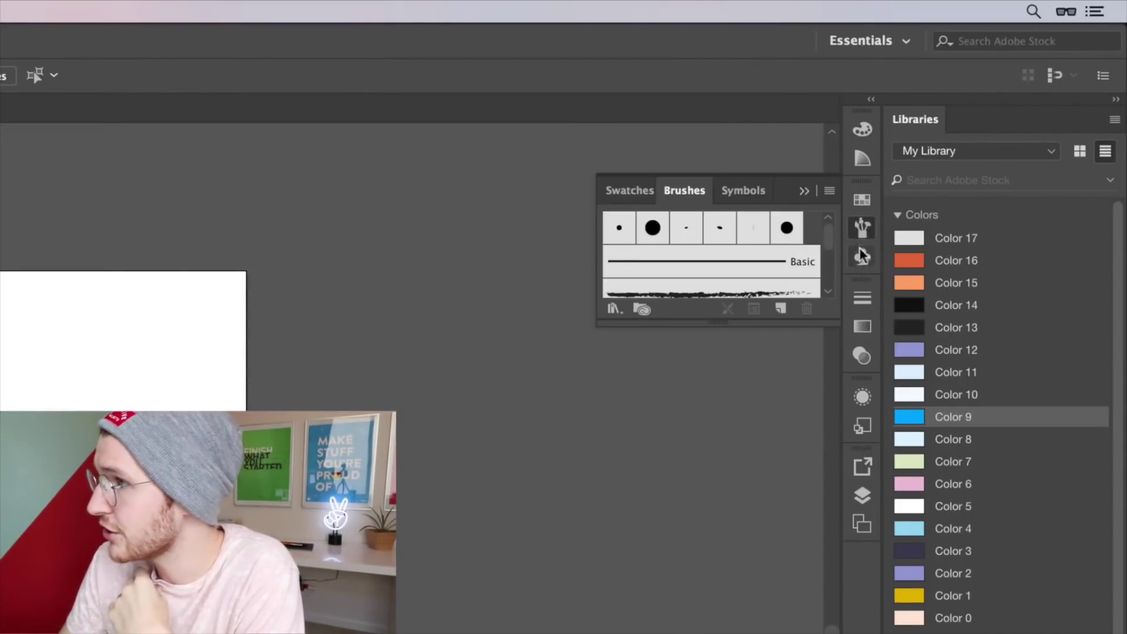
pyautogui.click(863, 329)
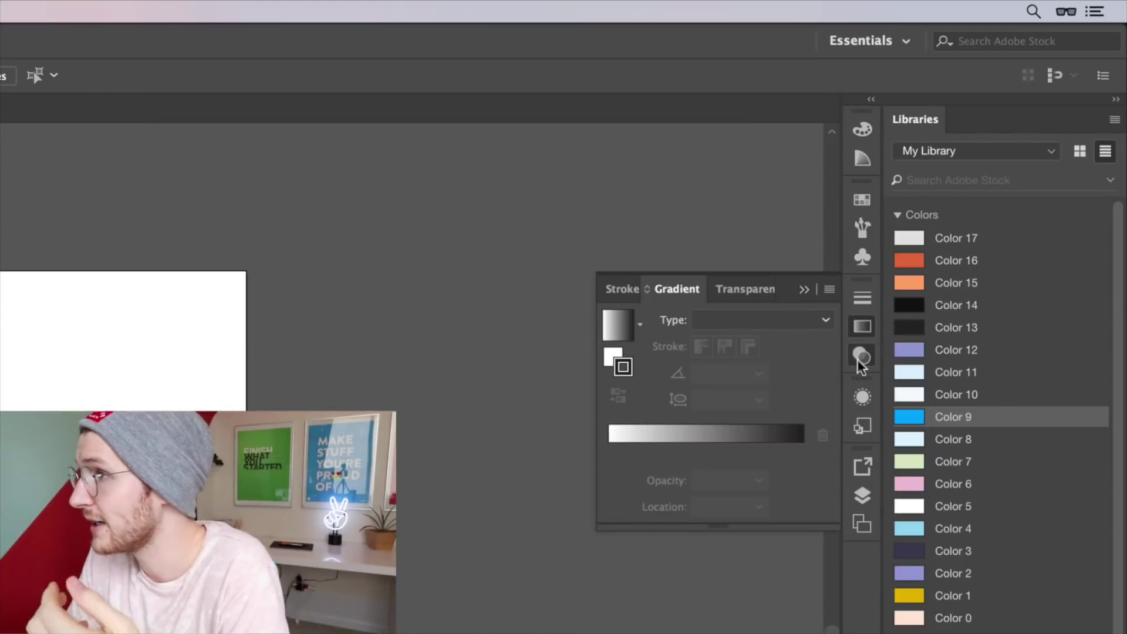
pyautogui.click(861, 365)
pyautogui.click(862, 396)
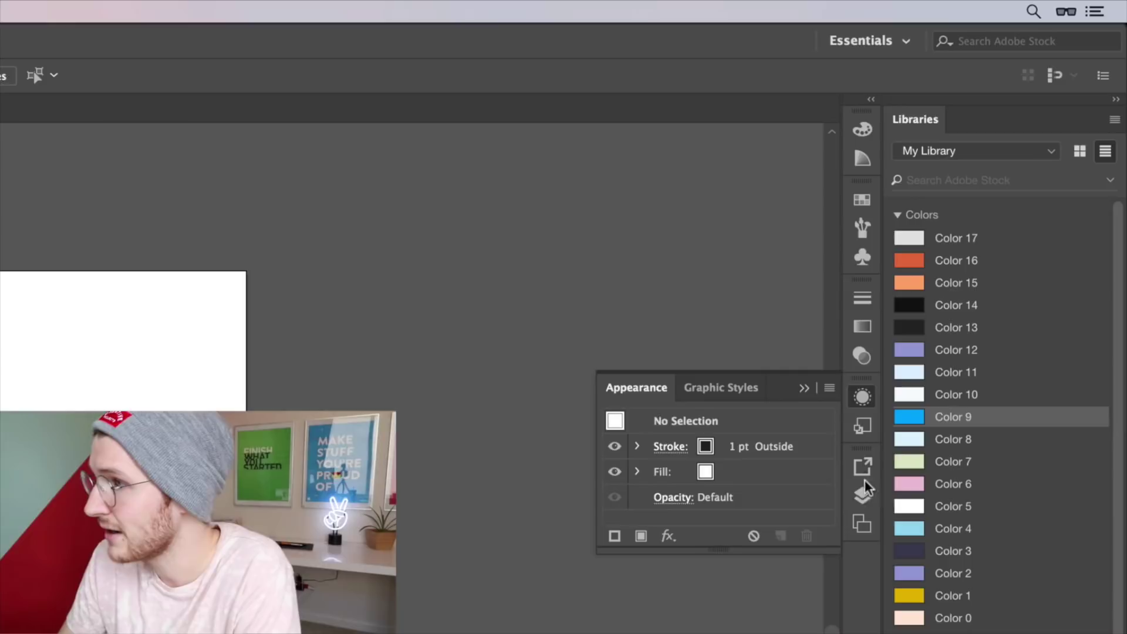
pyautogui.click(863, 496)
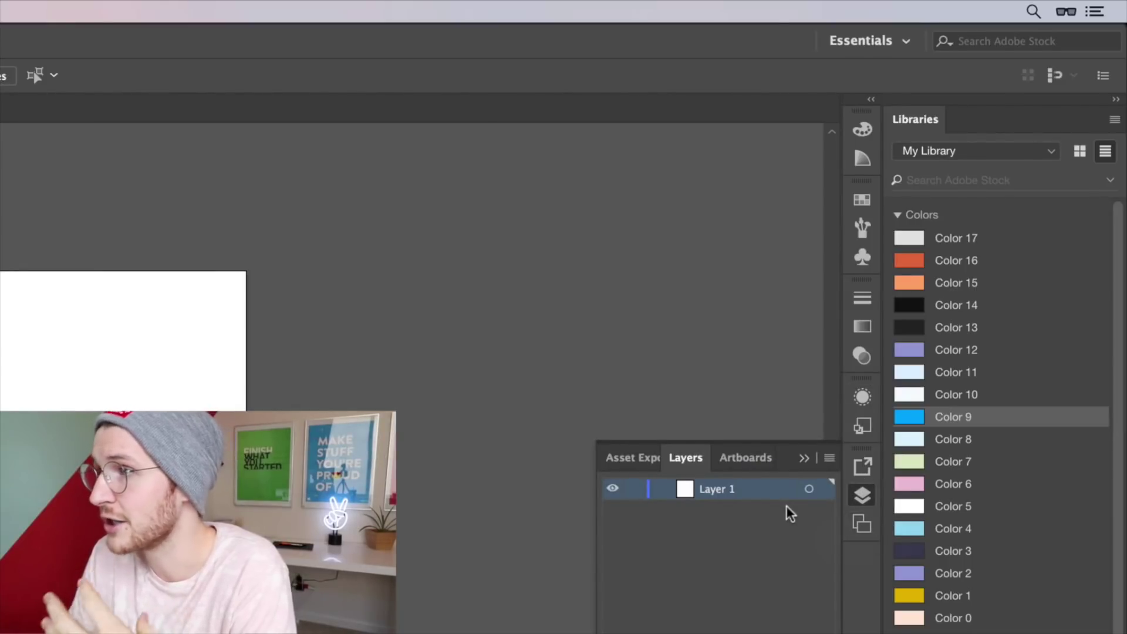
# Check the Artboards list, return to Layers, and dock the Layers panel above Libraries.
pyautogui.click(747, 460)
pyautogui.click(686, 457)
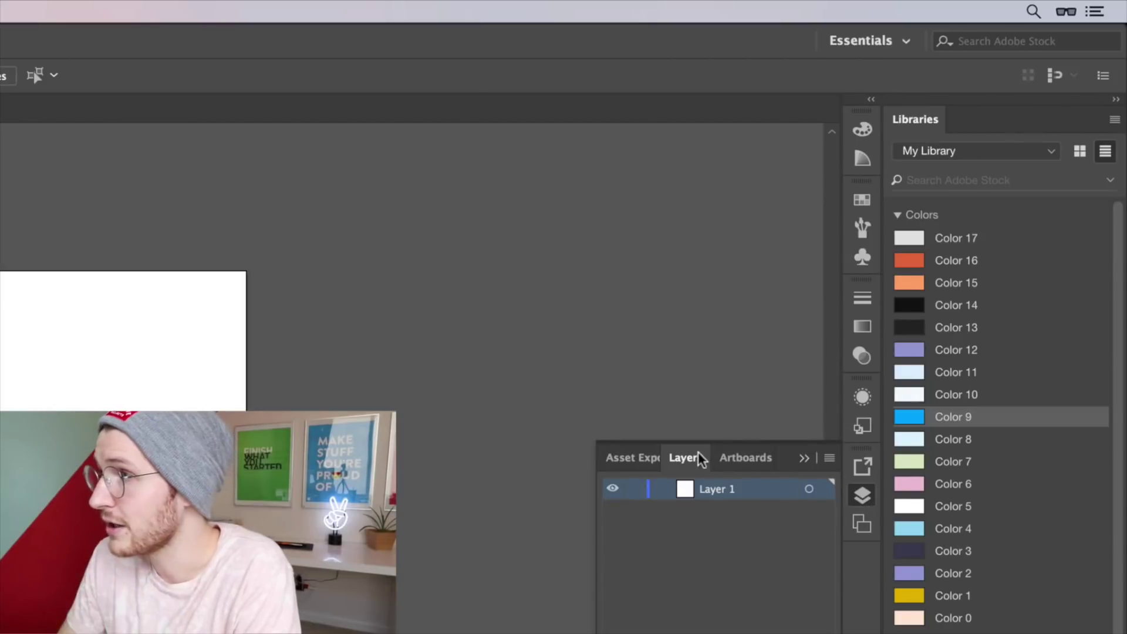
pyautogui.moveTo(700, 458); pyautogui.dragTo(964, 106)
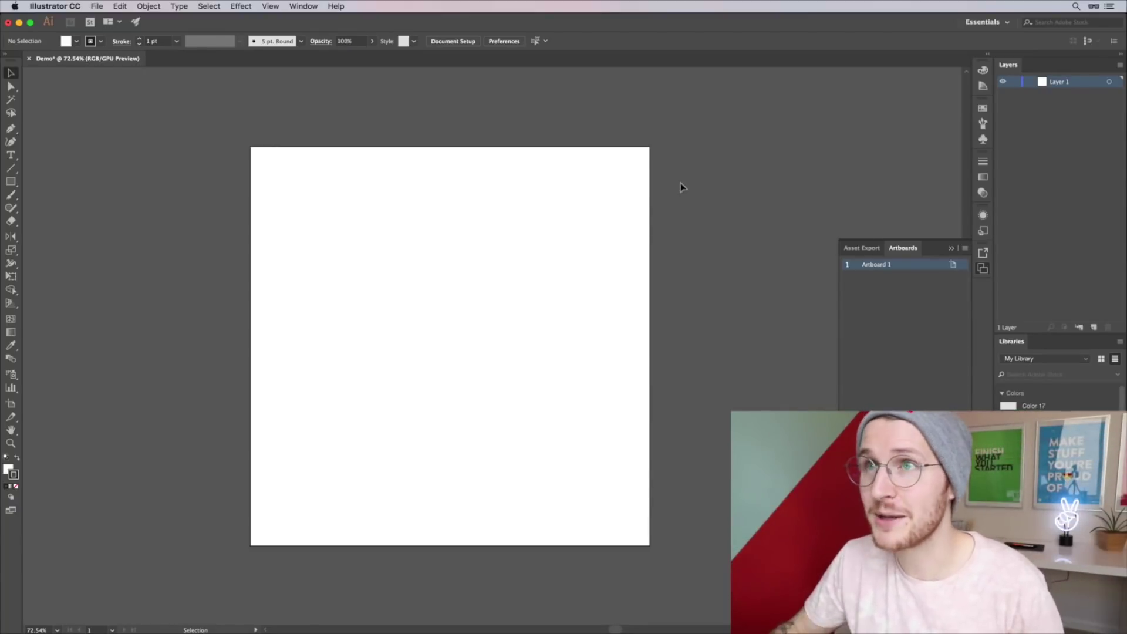
# Browse the File, Select and Effect menus, ending with the Window menu's panel list.
pyautogui.click(317, 7)
pyautogui.click(317, 7)
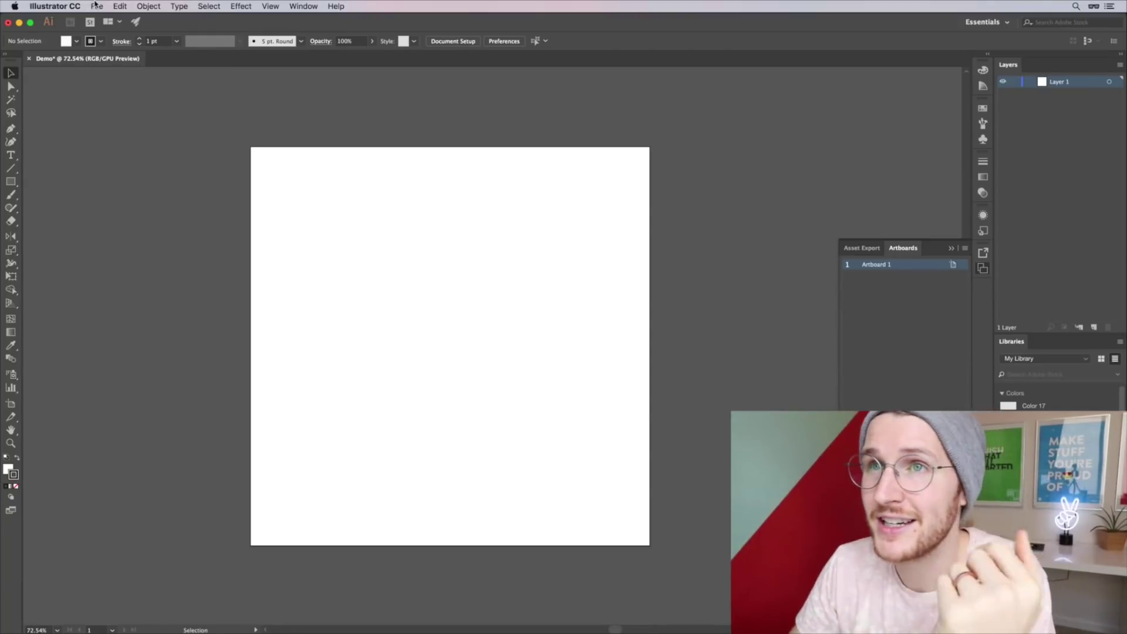
pyautogui.click(95, 4)
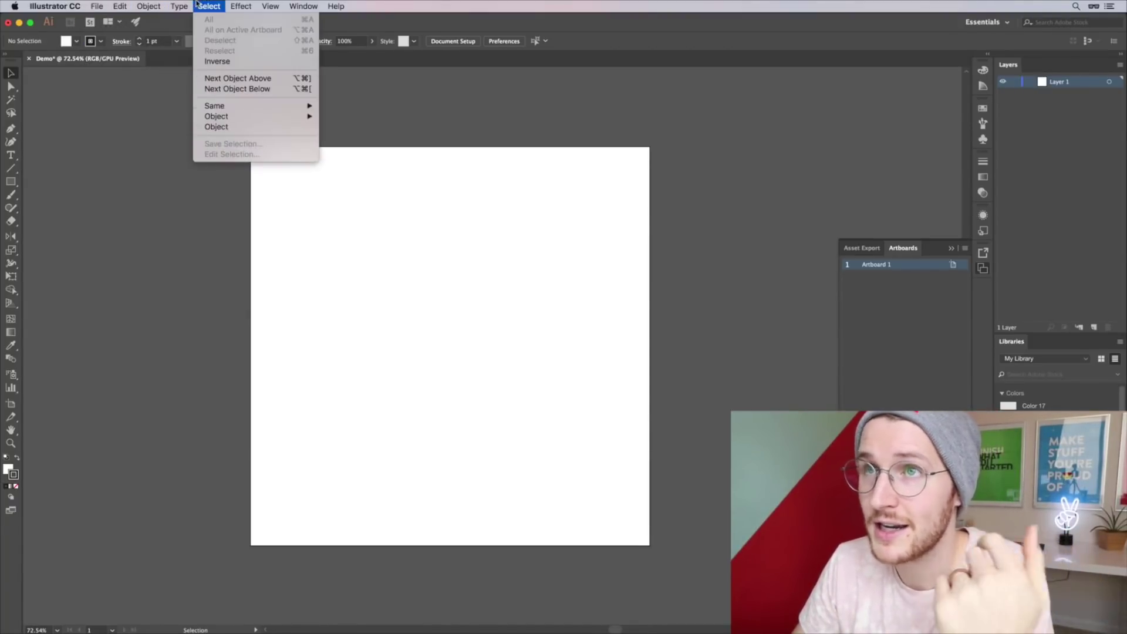
pyautogui.moveTo(221, 7)
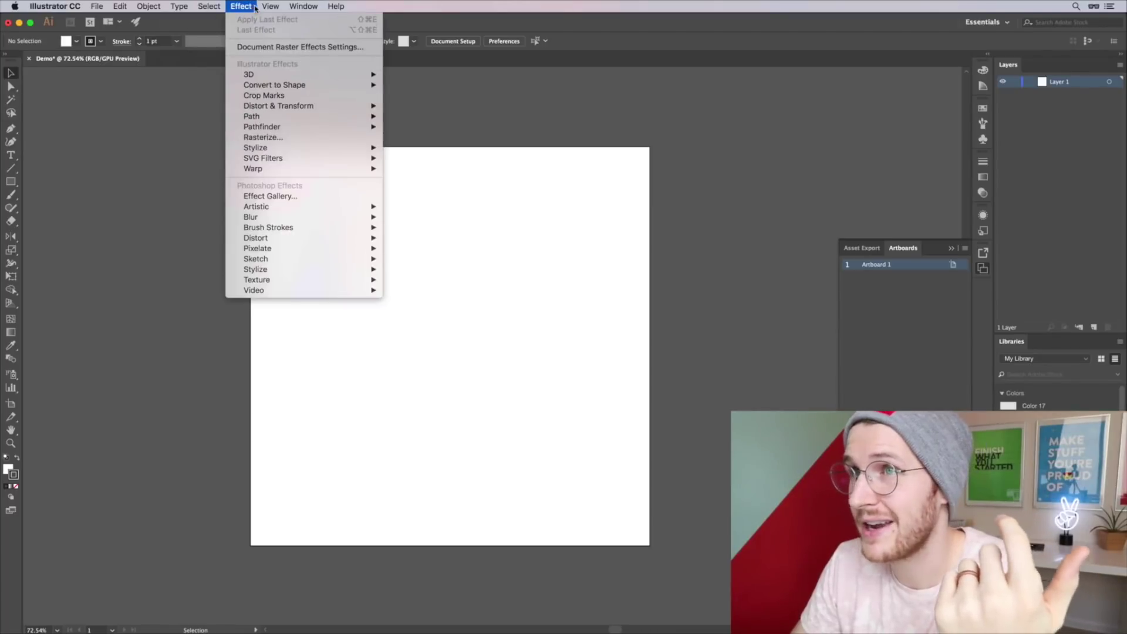
pyautogui.moveTo(309, 5)
pyautogui.click(235, 255)
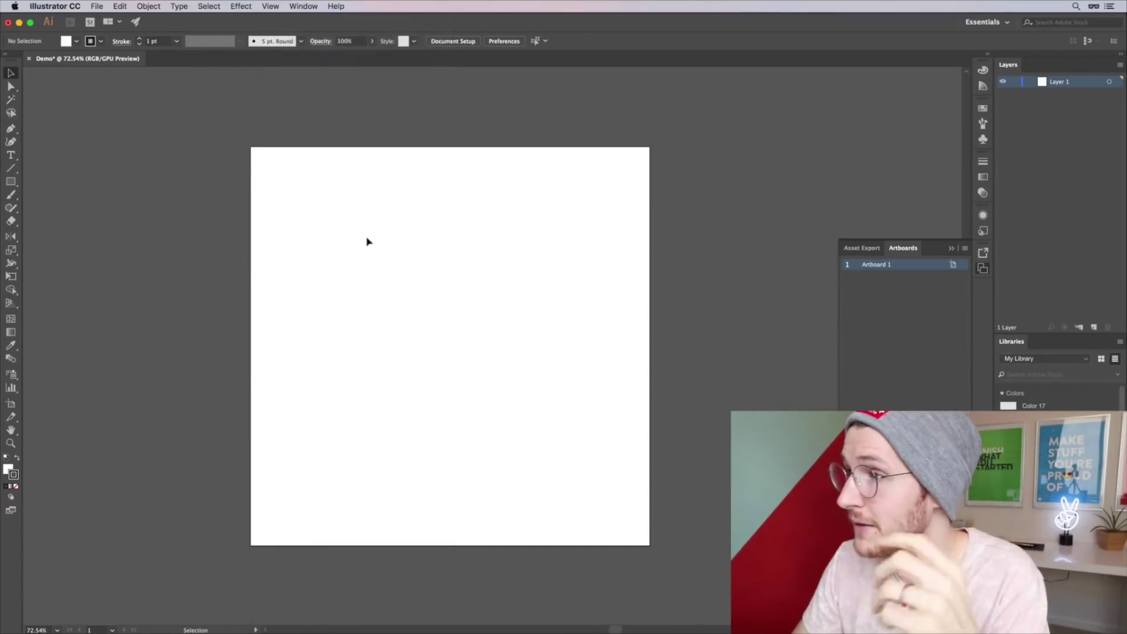
pyautogui.click(297, 5)
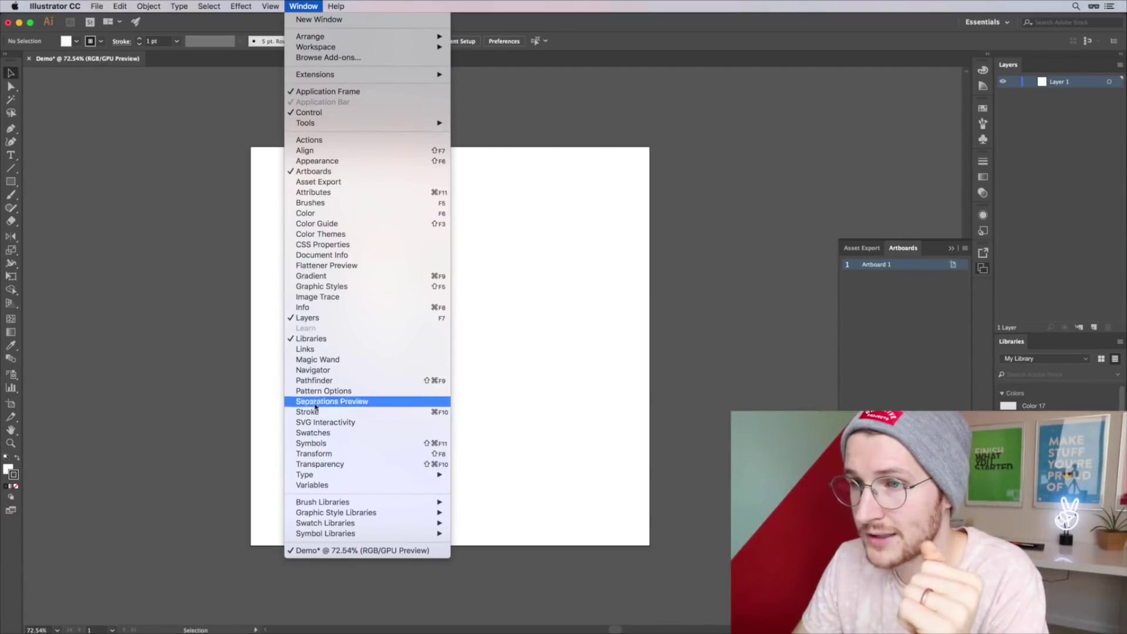
# Open the Pathfinder panel and dock it above the Layers panel in the right dock.
pyautogui.click(319, 380)
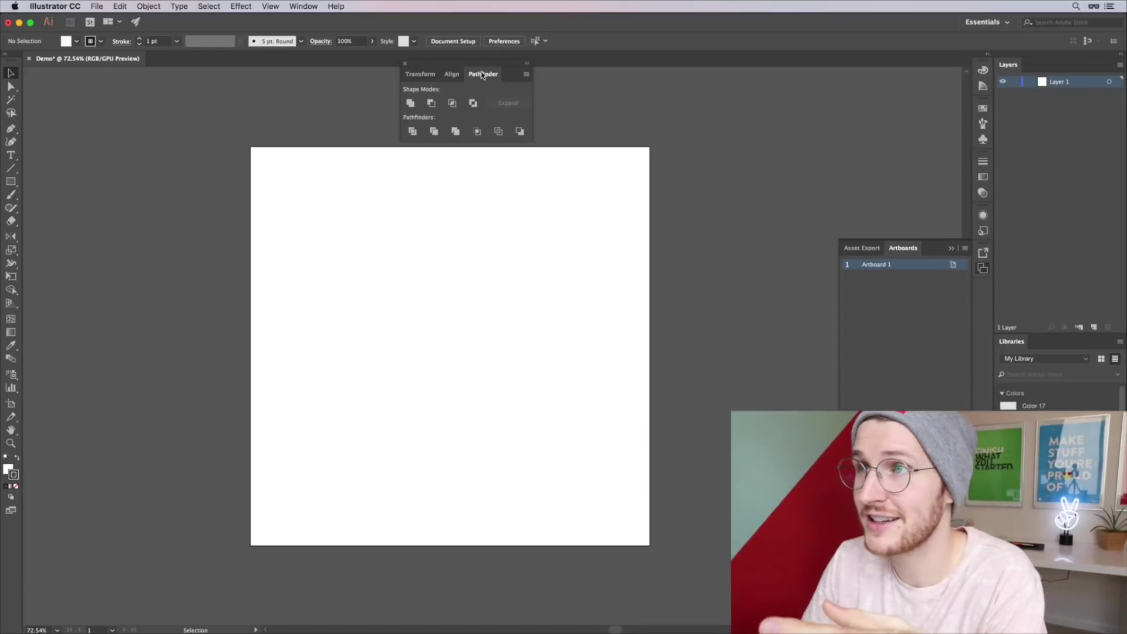
pyautogui.moveTo(478, 69); pyautogui.dragTo(1027, 62)
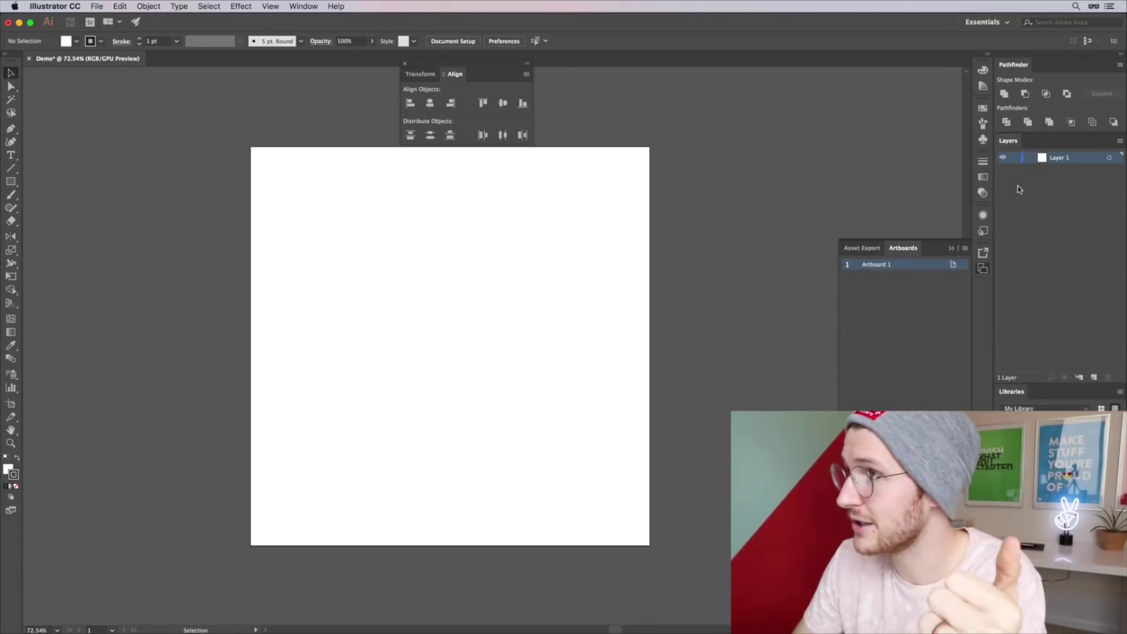
pyautogui.click(96, 7)
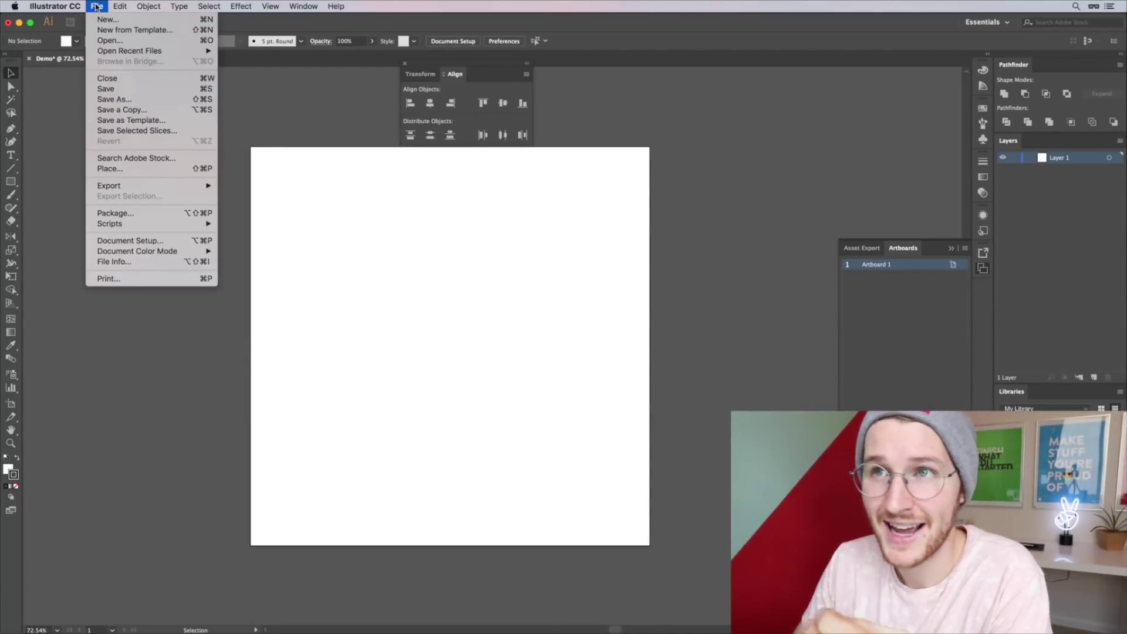
# Close the Edit menu and switch away from Illustrator to another application with Cmd+Tab.
pyautogui.moveTo(128, 3)
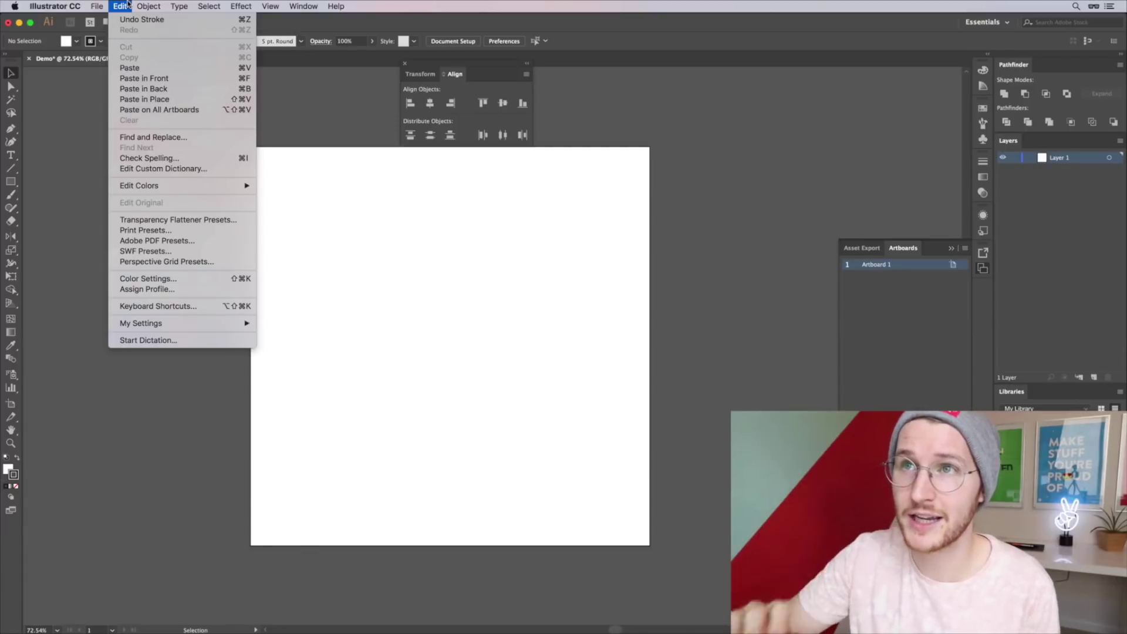
pyautogui.click(129, 5)
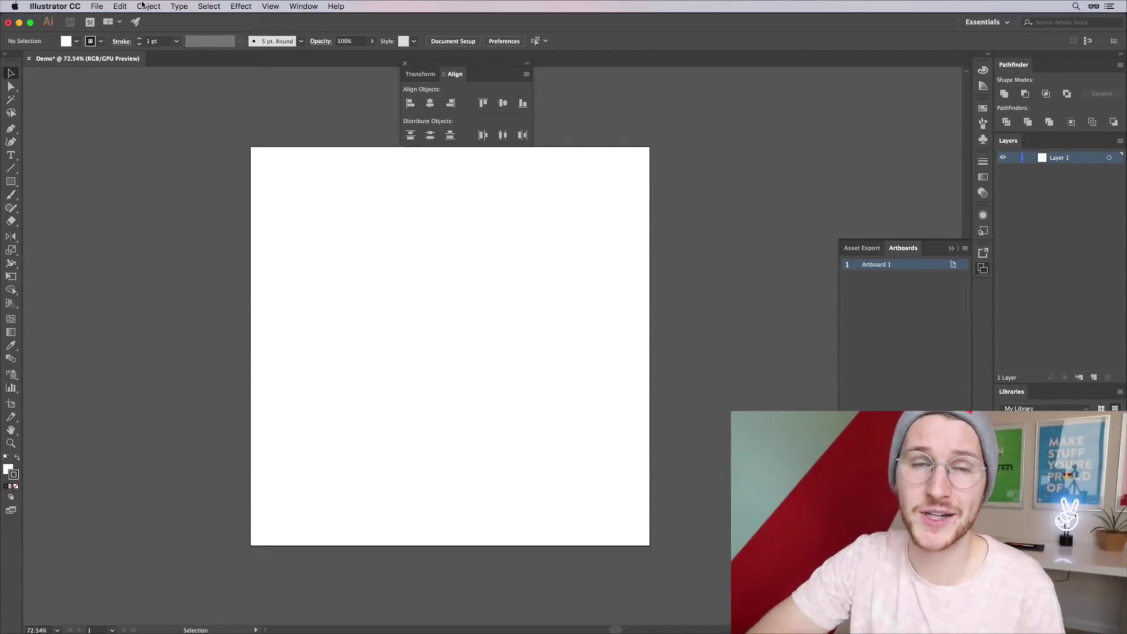
pyautogui.press('super+Tab')
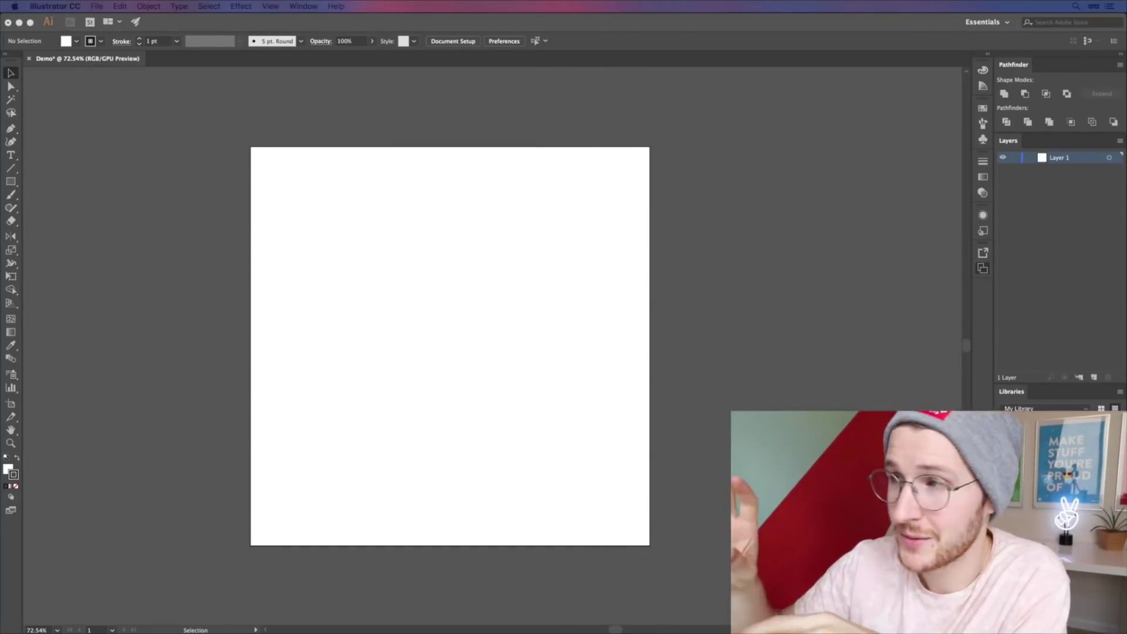